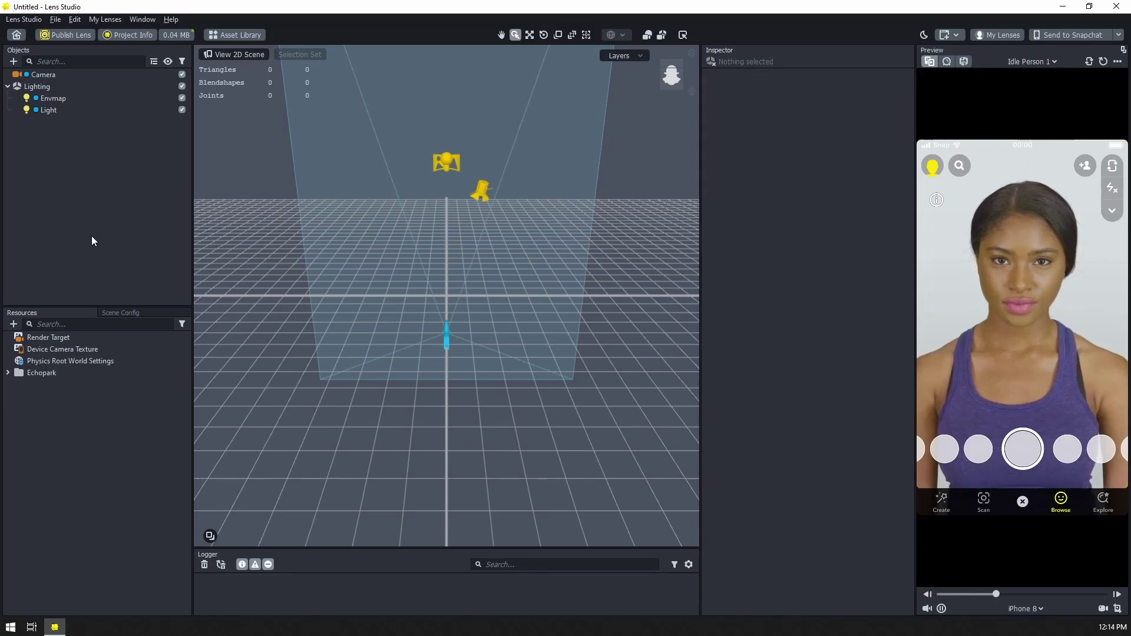
# - Add a Graph Empty material to the project resources
pyautogui.click(13, 324)
pyautogui.scroll(-8, 98, 514)
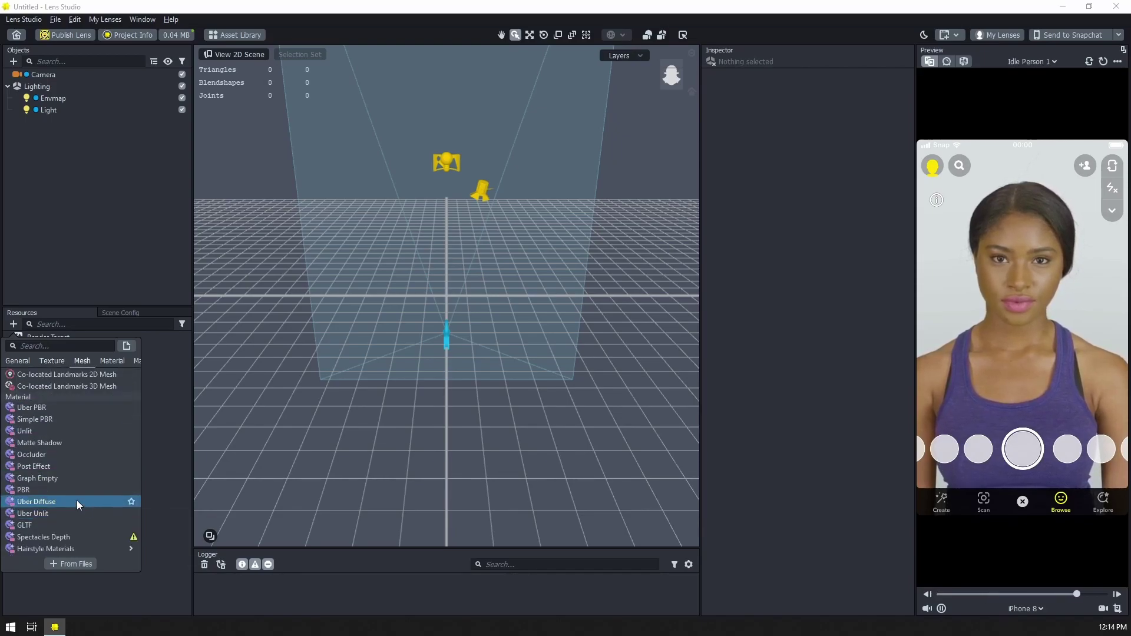
pyautogui.press('Escape')
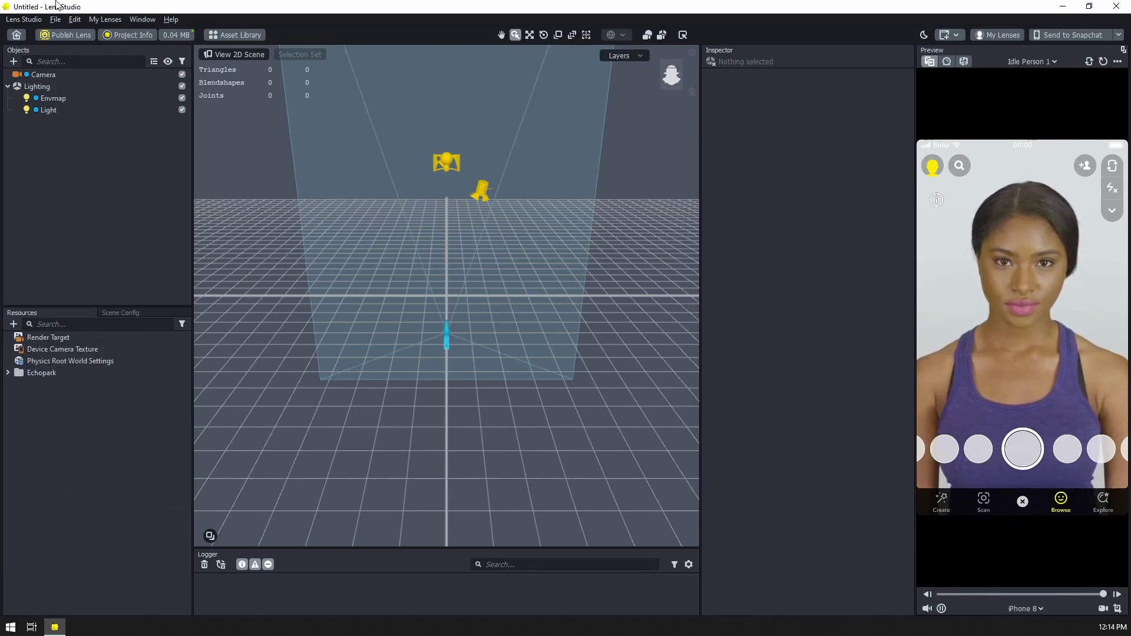
# - Add a Screen Image to the scene and assign the Graph Empty material to it
pyautogui.click(13, 61)
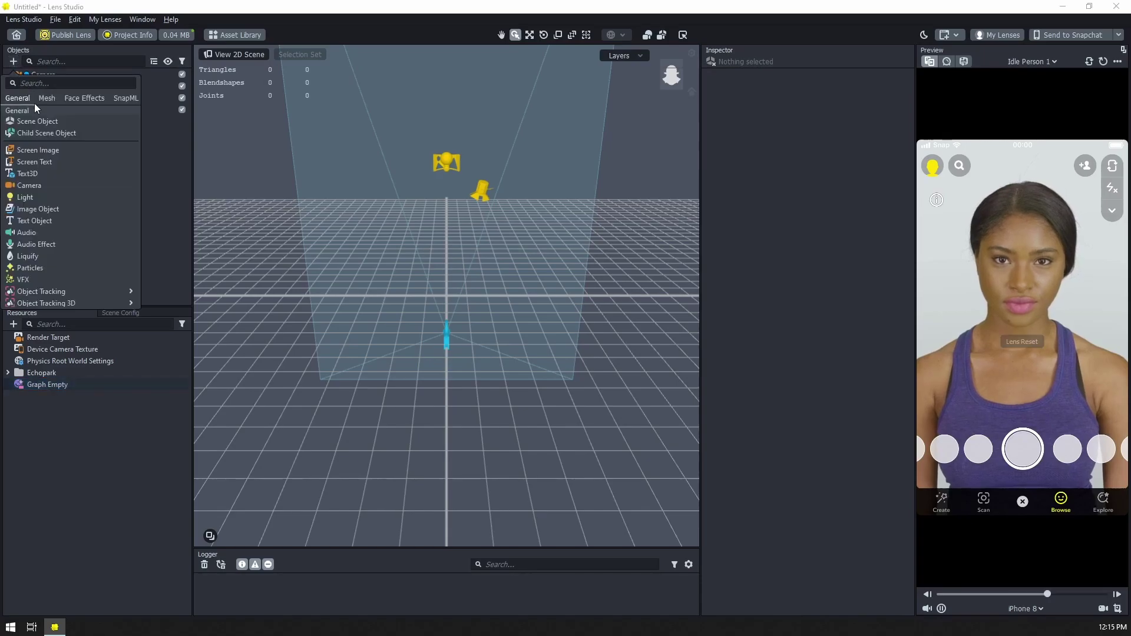
pyautogui.click(58, 148)
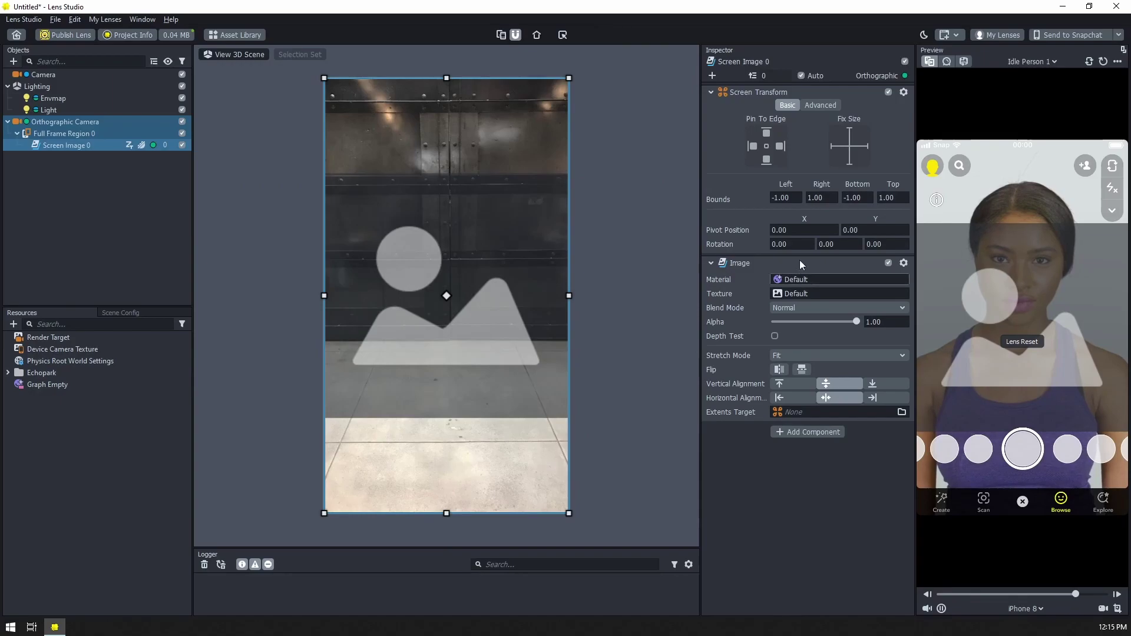
pyautogui.click(801, 280)
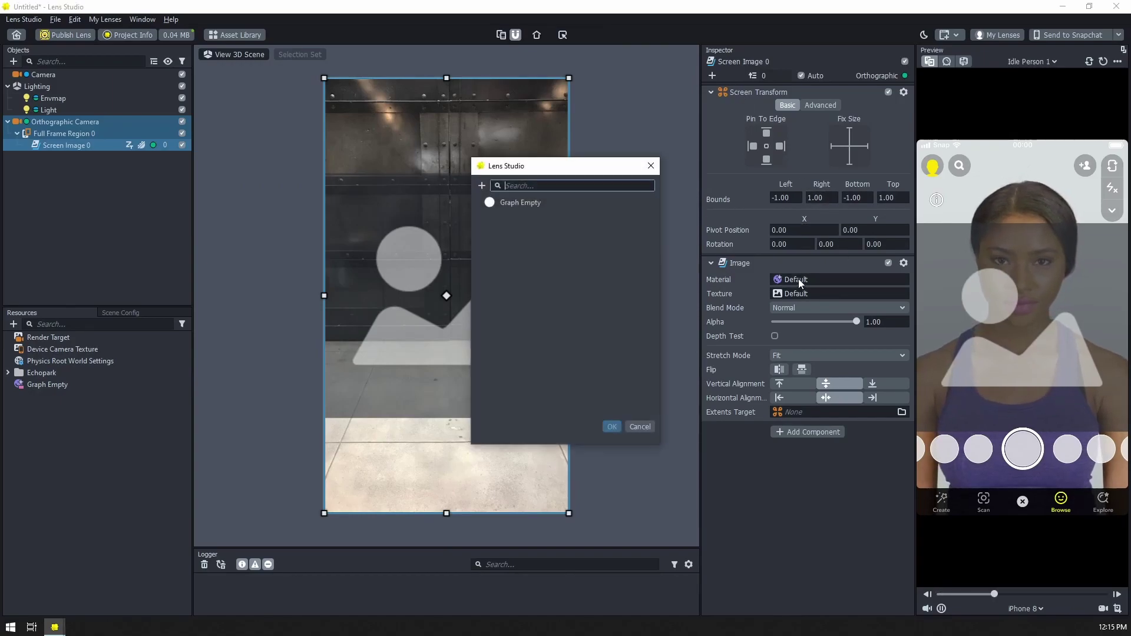
pyautogui.doubleClick(512, 201)
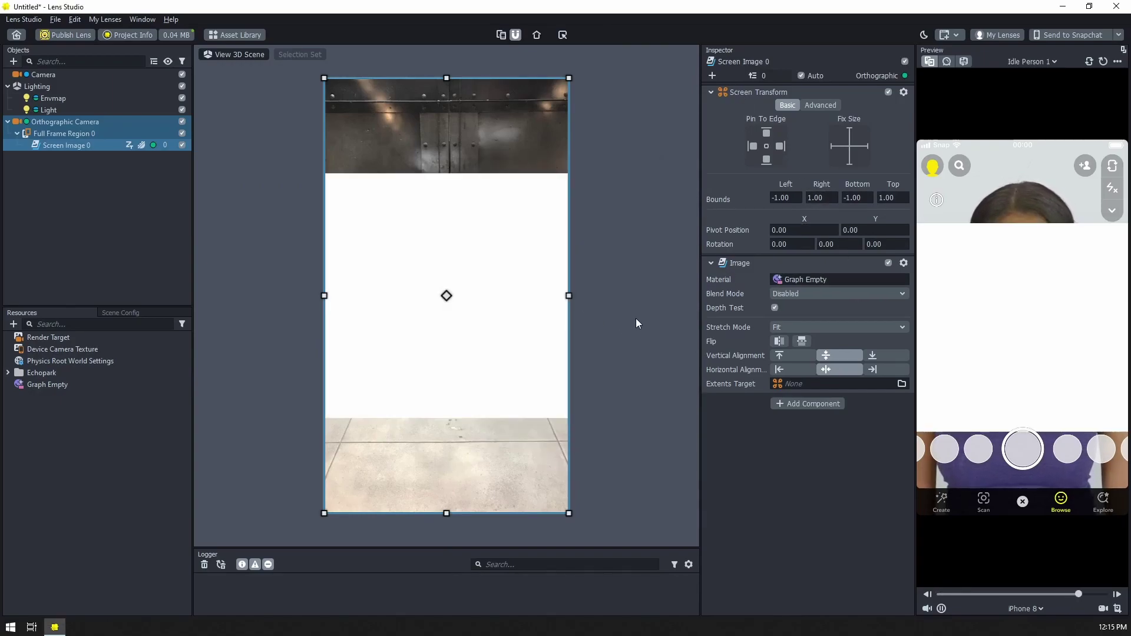
# - Open the Graph Empty material in the graph editor and resize the surrounding panels to give the graph more room
pyautogui.click(53, 383)
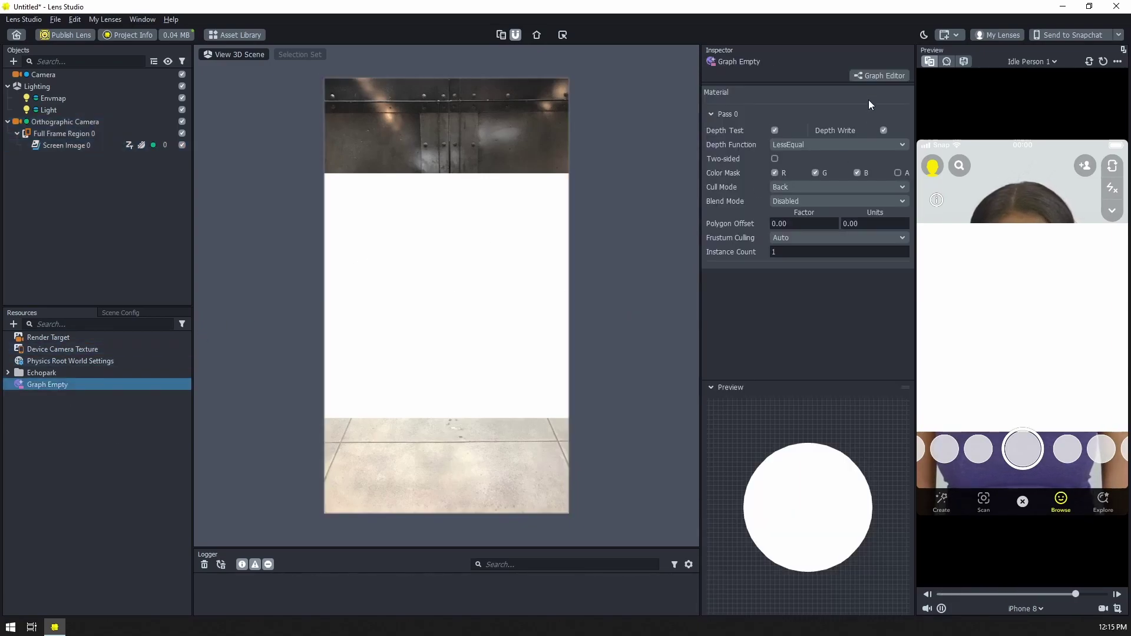
pyautogui.click(871, 77)
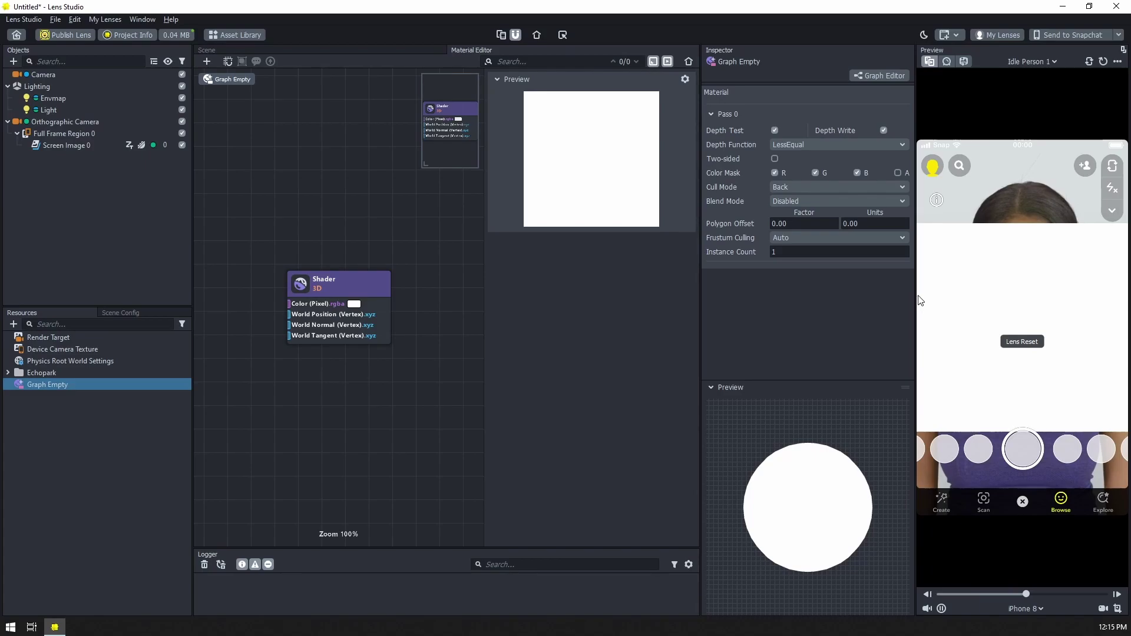
pyautogui.moveTo(915, 295); pyautogui.dragTo(994, 286)
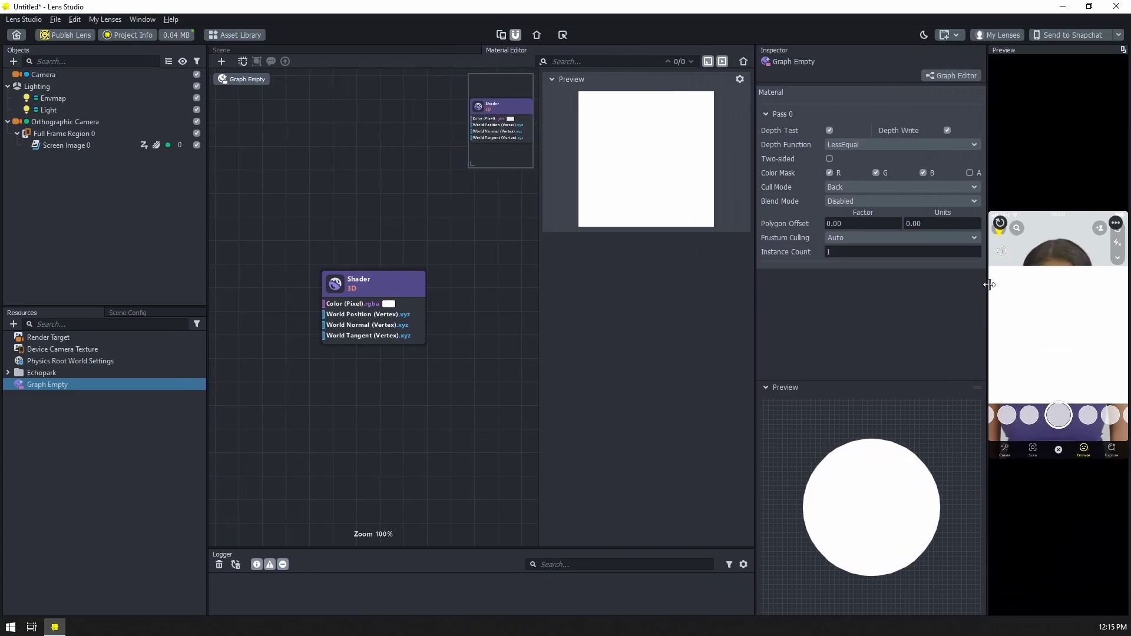
pyautogui.moveTo(762, 302); pyautogui.dragTo(855, 305)
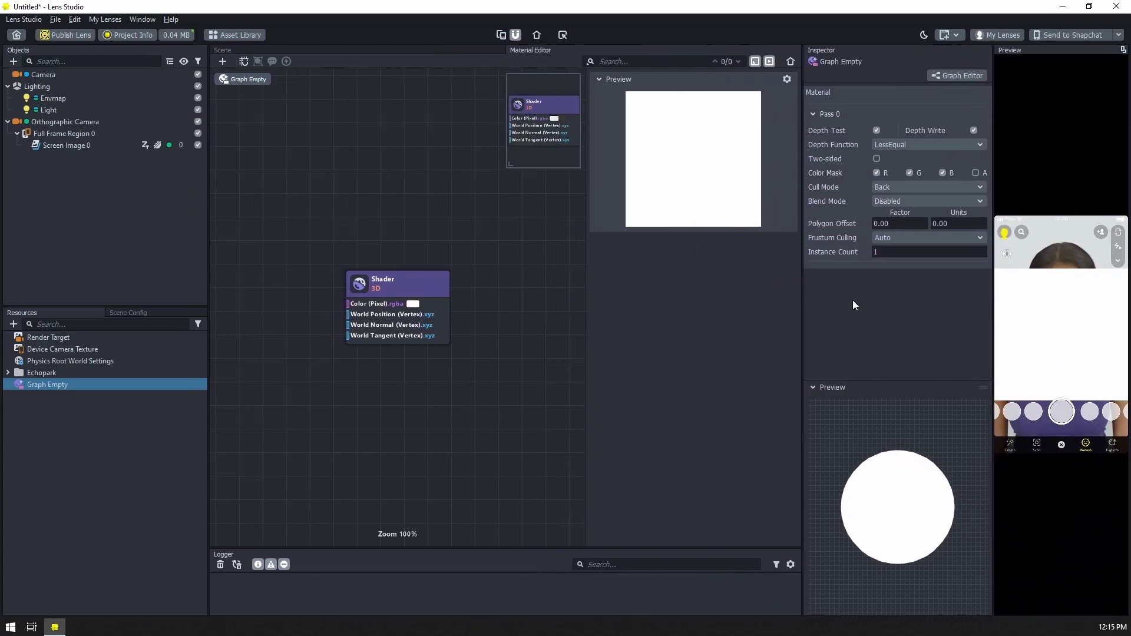
pyautogui.moveTo(207, 237); pyautogui.dragTo(156, 237)
# - Add a Texture 2D Parameter node beside the Shader node and connect its Color output to the shader's Color (Pixel) input
pyautogui.scroll(4, 519, 418)
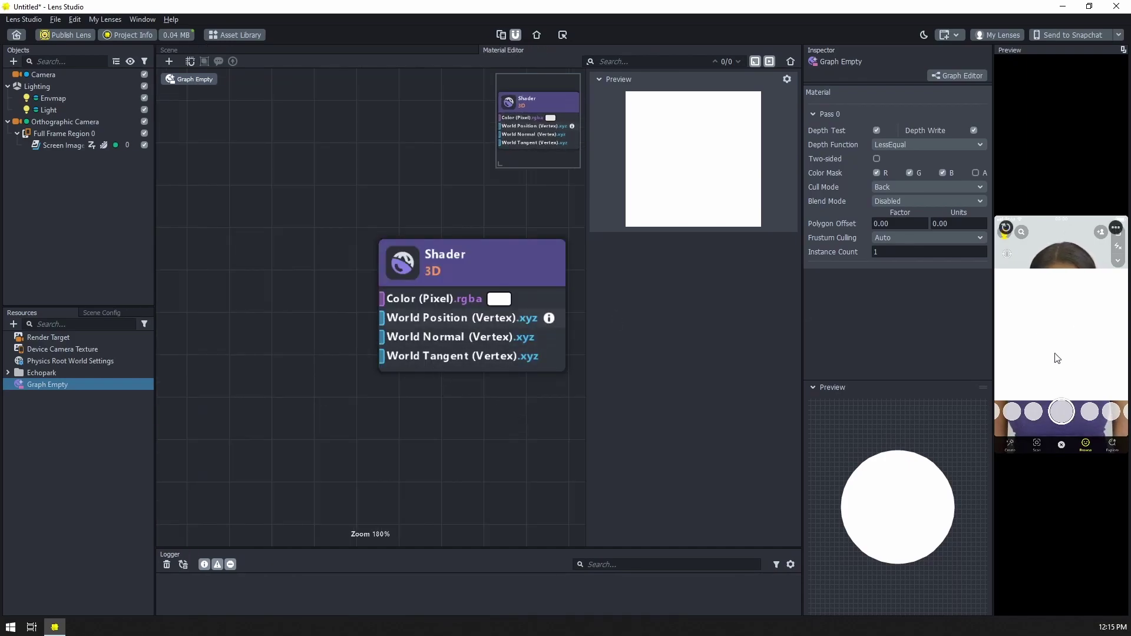
pyautogui.scroll(-2, 409, 284)
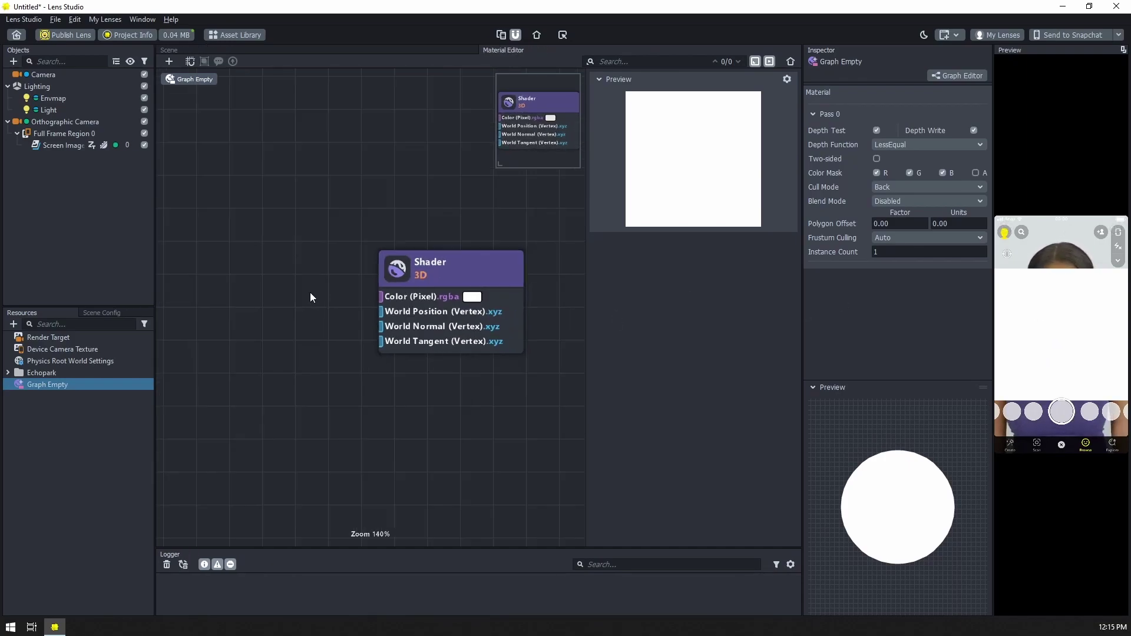
pyautogui.moveTo(309, 292); pyautogui.dragTo(387, 266, button='middle')
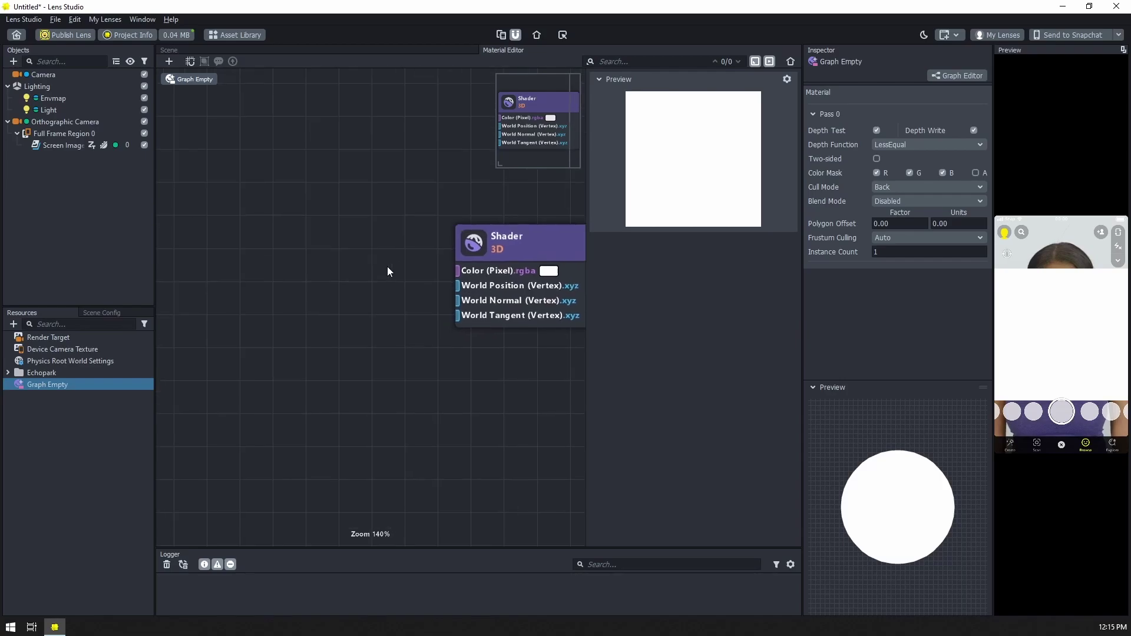
pyautogui.click(169, 61)
pyautogui.write('texture')
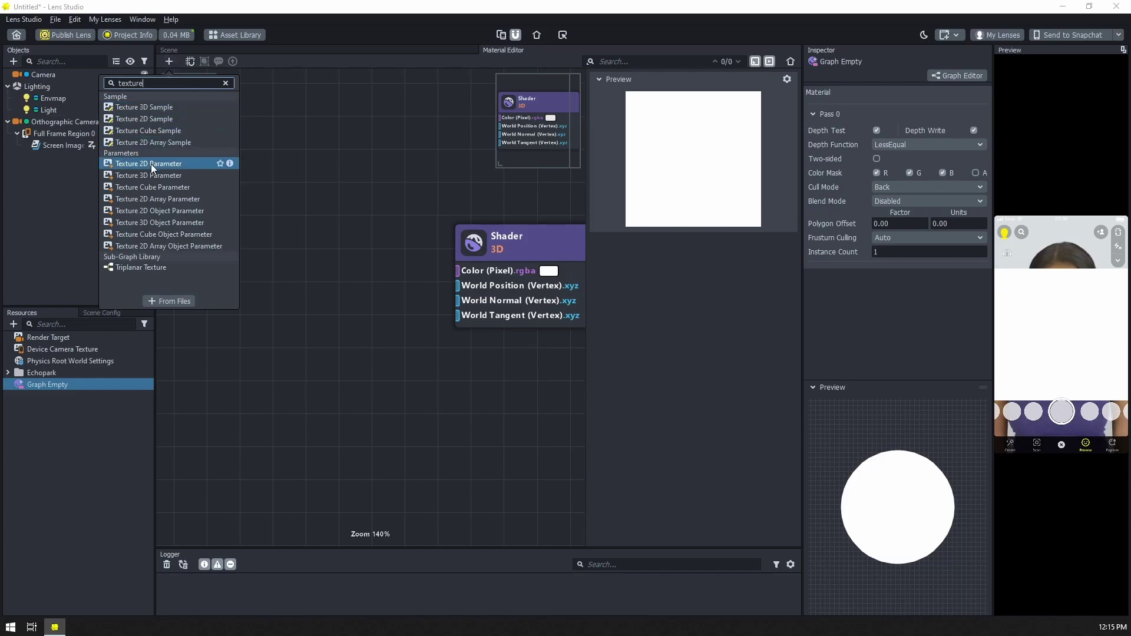
pyautogui.click(150, 163)
pyautogui.moveTo(443, 324); pyautogui.dragTo(292, 262)
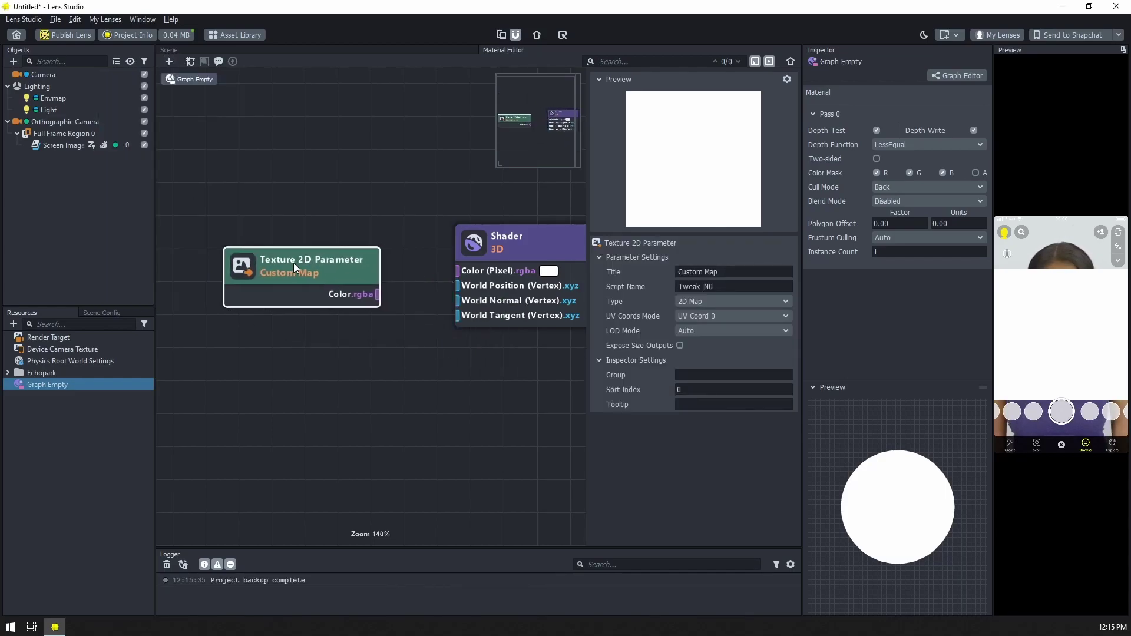
pyautogui.moveTo(365, 295); pyautogui.dragTo(475, 271)
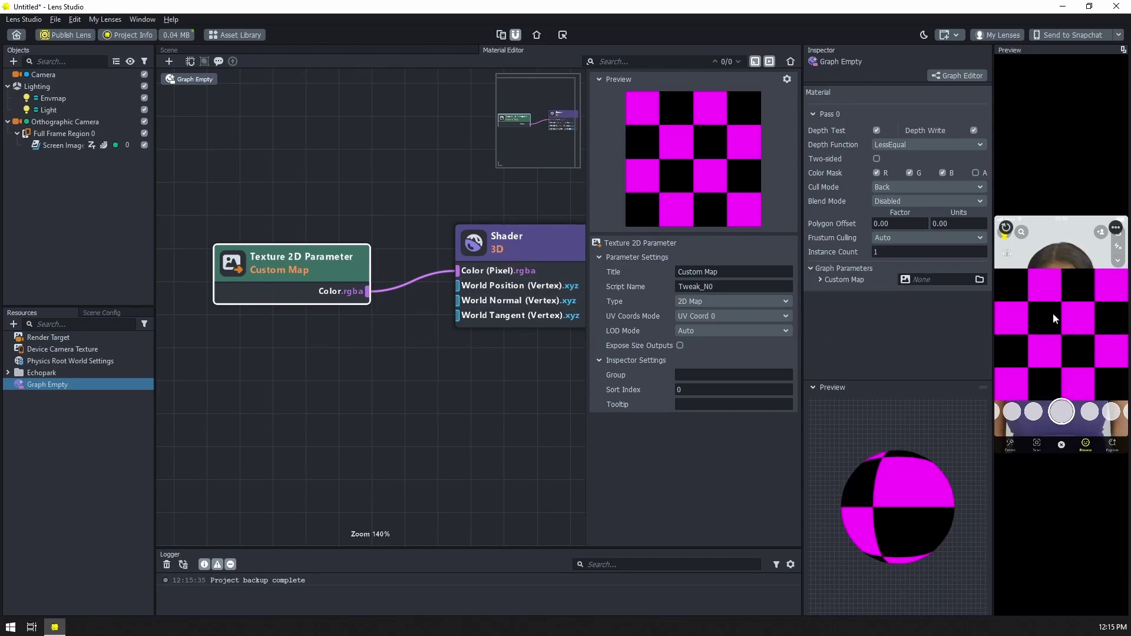
# - Assign the Device Camera Texture to the material's Custom Map parameter
pyautogui.moveTo(1030, 303)
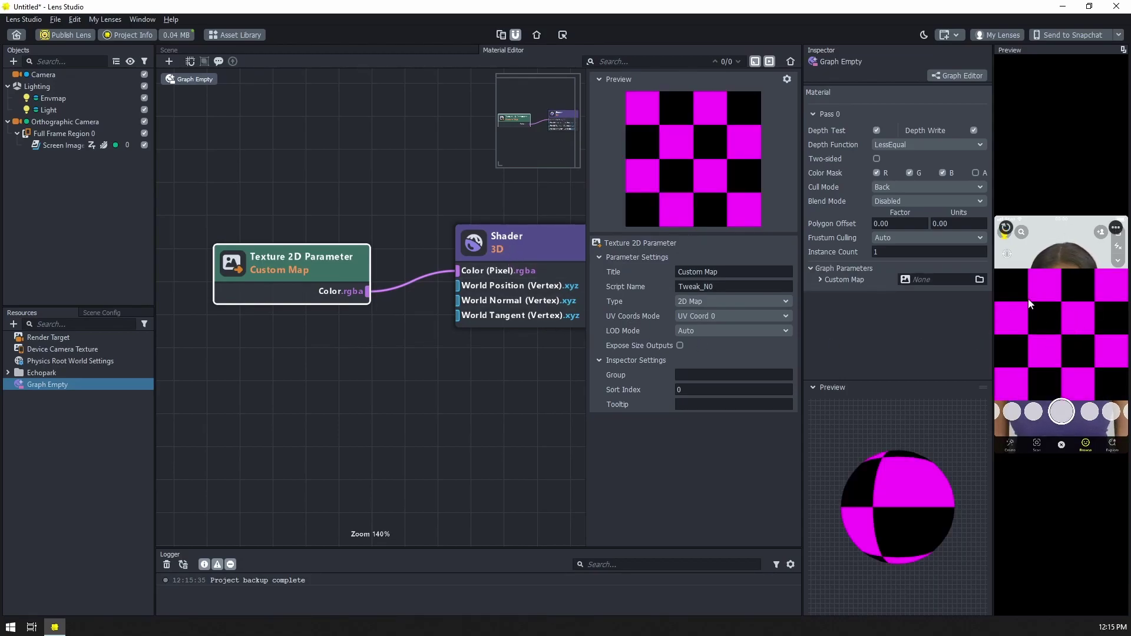
pyautogui.click(923, 280)
pyautogui.doubleClick(525, 222)
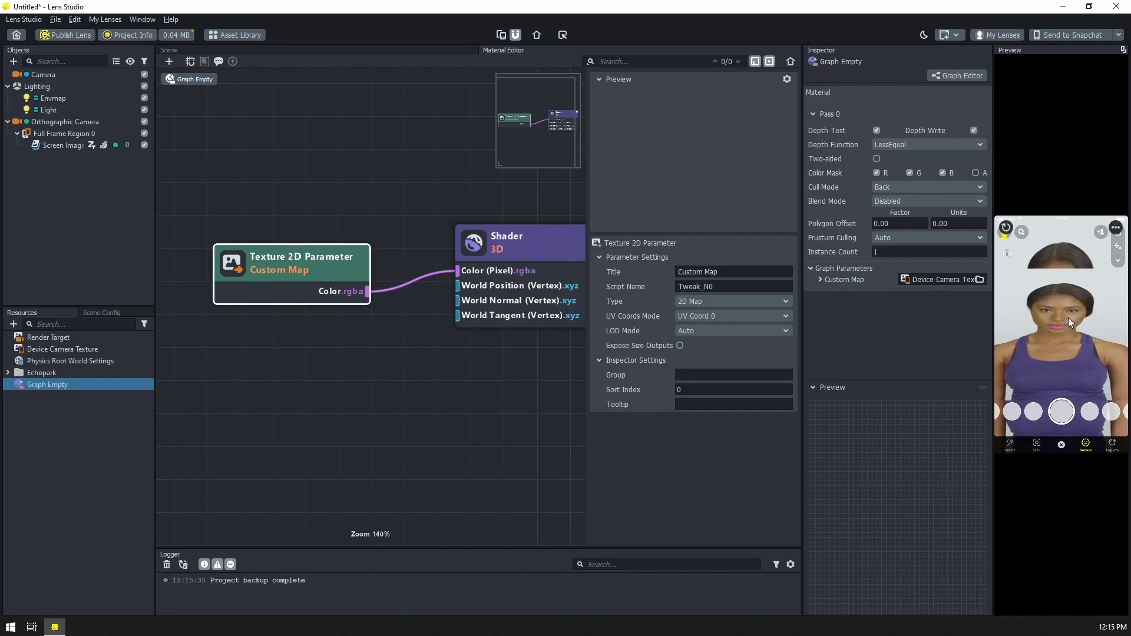
# - Set the Screen Image's stretch mode to Stretch
pyautogui.click(59, 145)
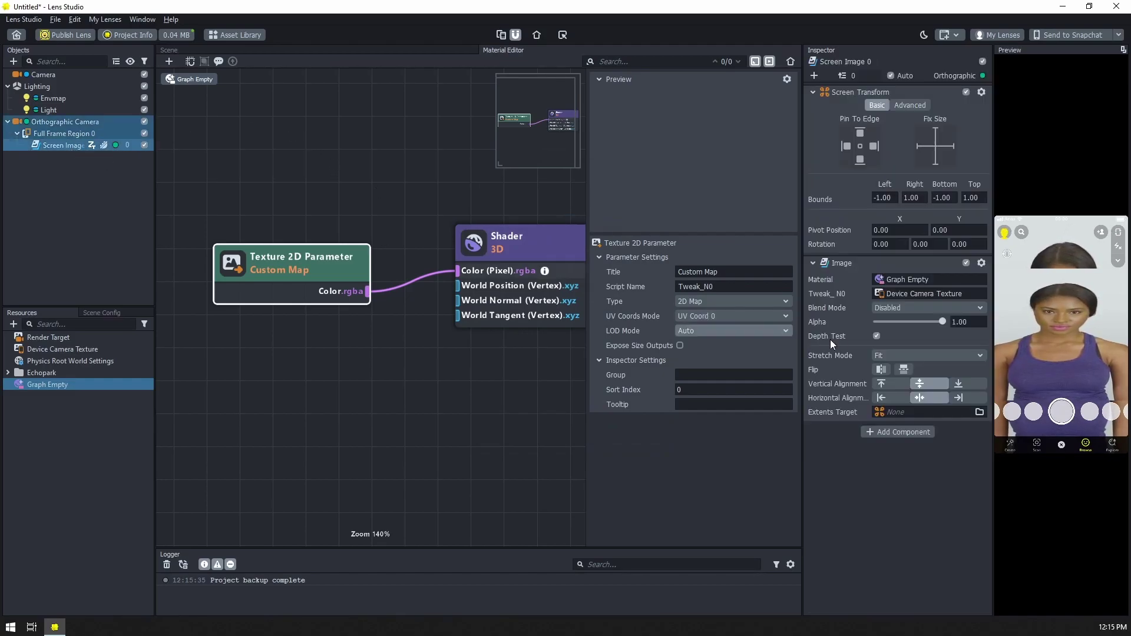
pyautogui.click(925, 355)
pyautogui.click(907, 372)
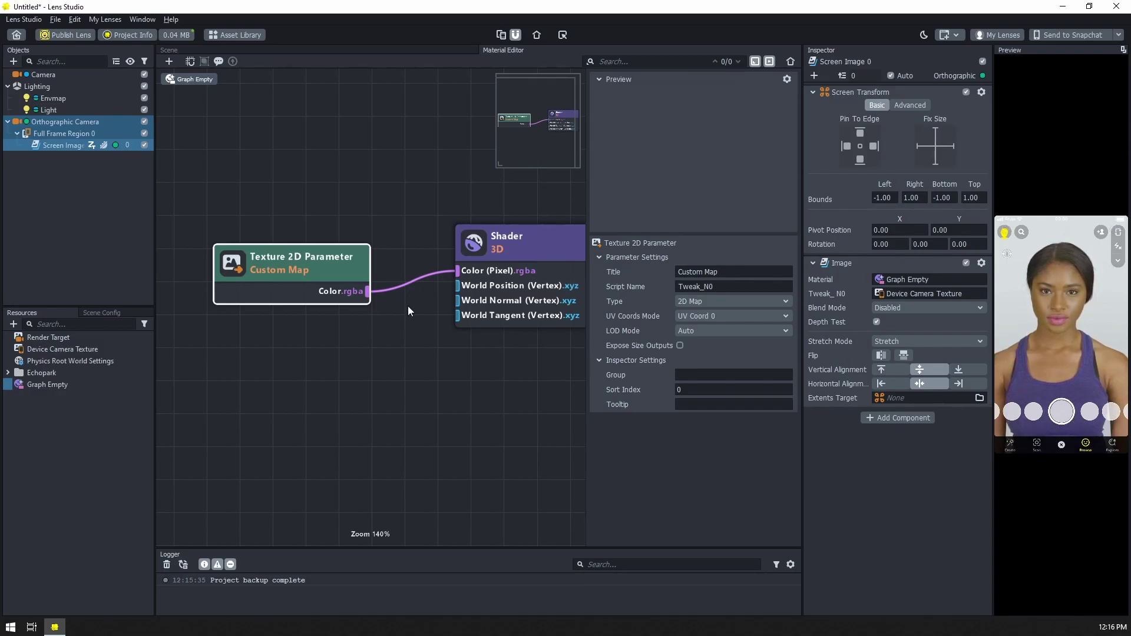
# - Move the Texture 2D Parameter node closer to the Shader node and set its UV Coords Mode to Custom
pyautogui.moveTo(307, 271); pyautogui.dragTo(367, 259)
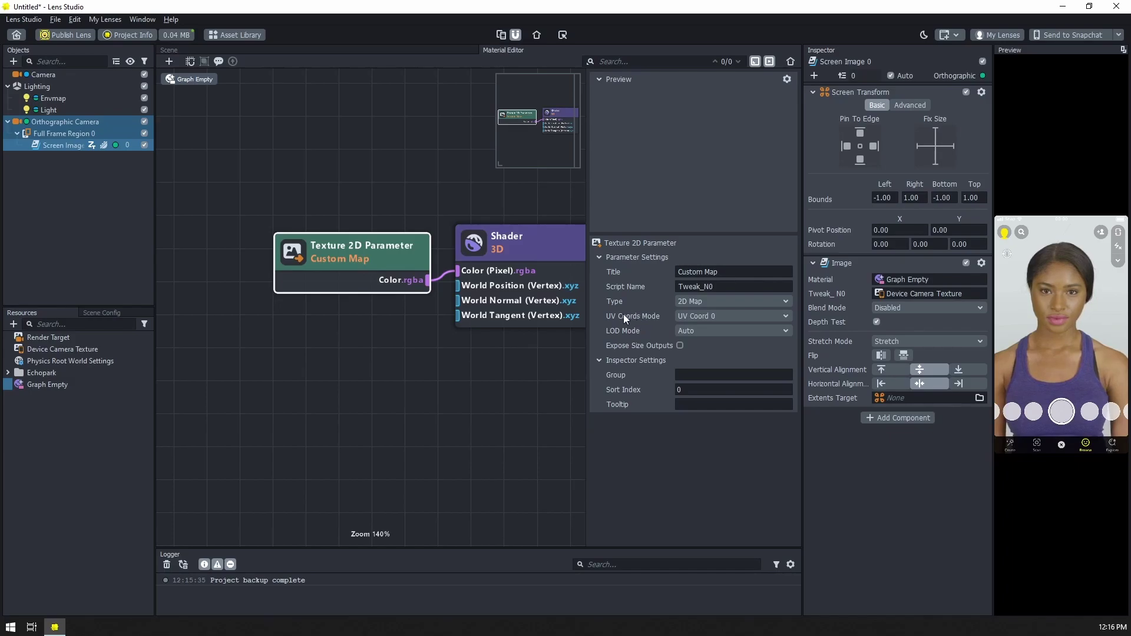
pyautogui.click(691, 316)
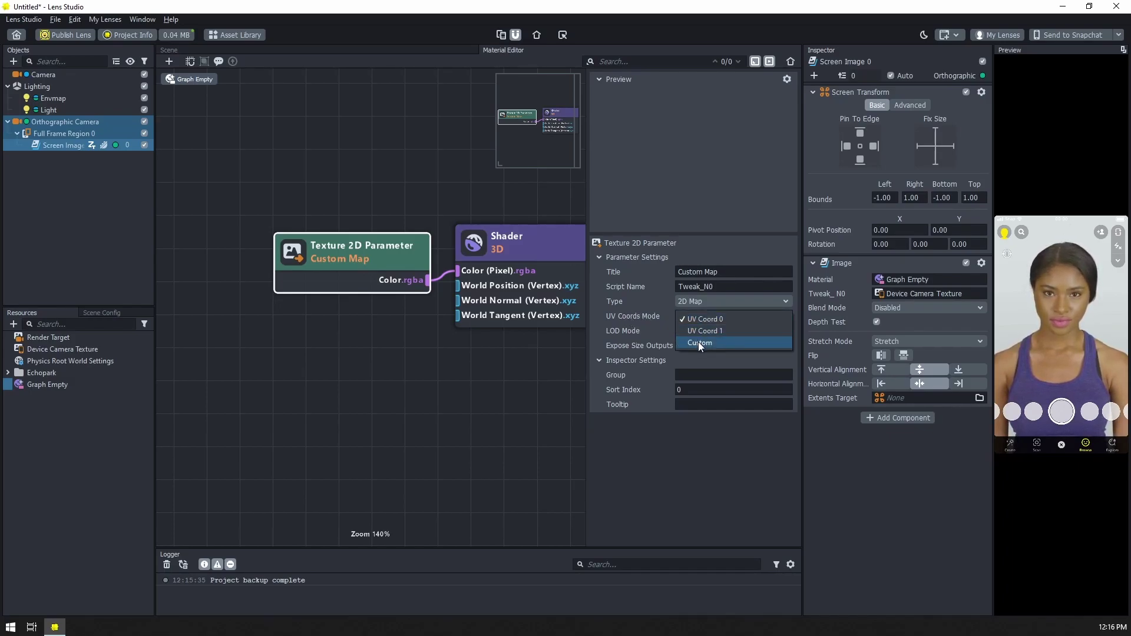
pyautogui.click(682, 342)
# - Add a Surface (UV Coord) node and connect its UV Coord 0 output to the texture node's UV Coords input
pyautogui.moveTo(281, 345); pyautogui.dragTo(461, 336, button='middle')
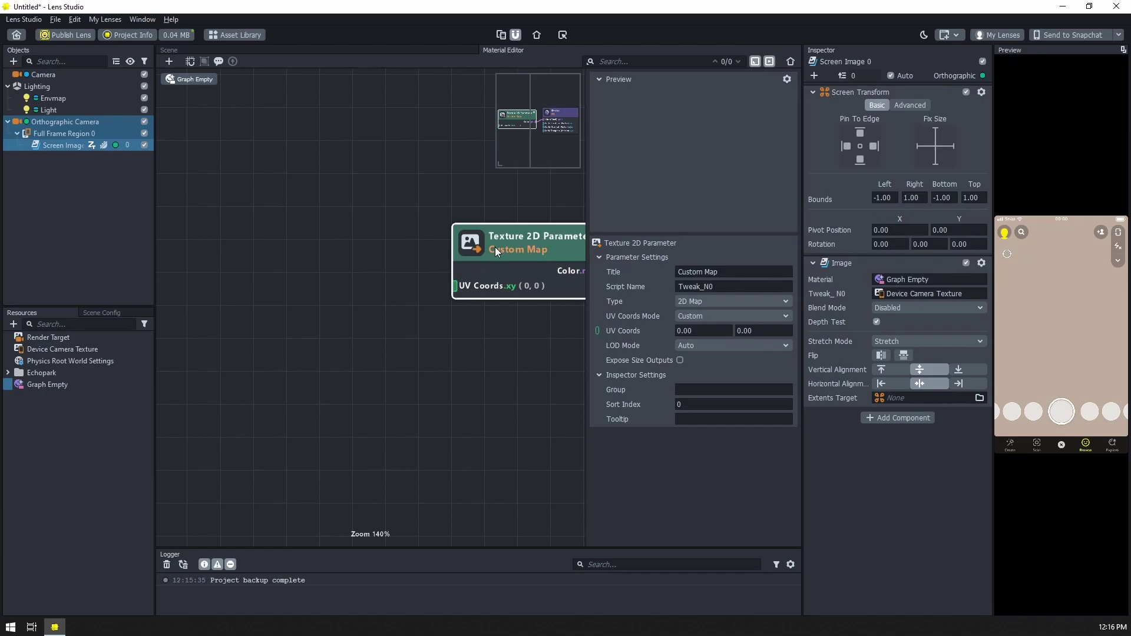
pyautogui.moveTo(1075, 302)
pyautogui.rightClick(259, 249)
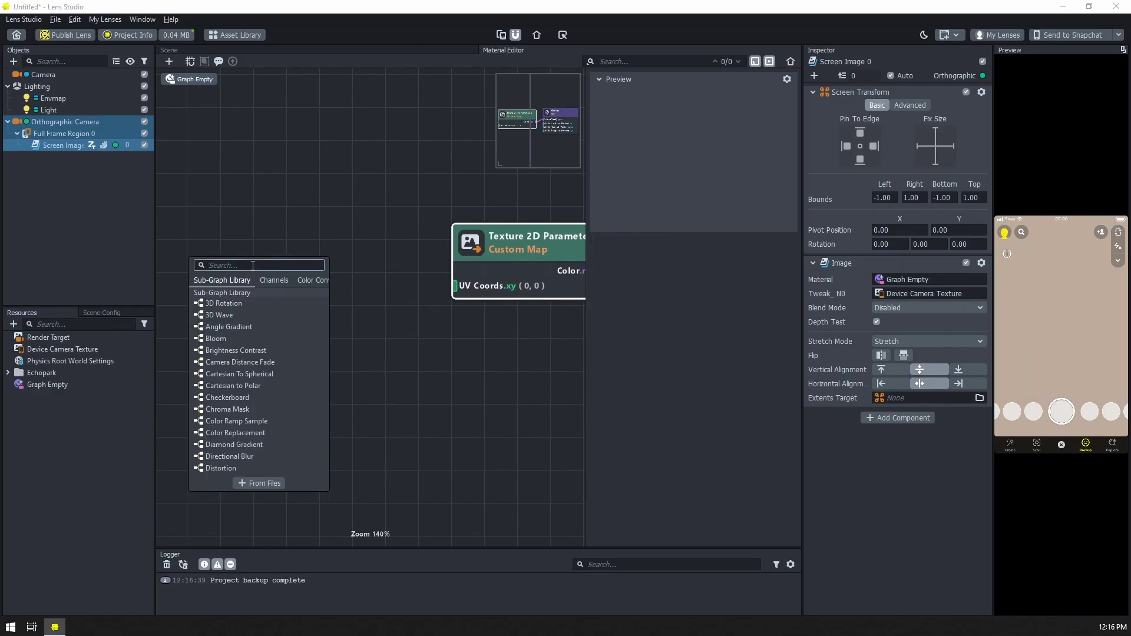
pyautogui.write('surfa')
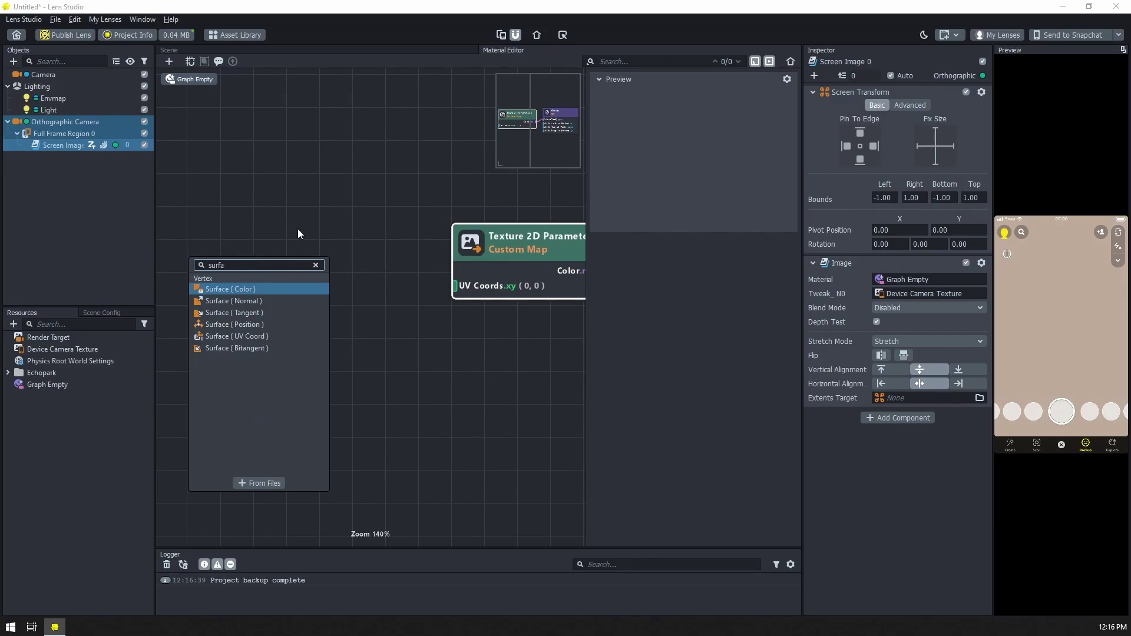
pyautogui.click(241, 335)
pyautogui.moveTo(327, 274); pyautogui.dragTo(280, 260)
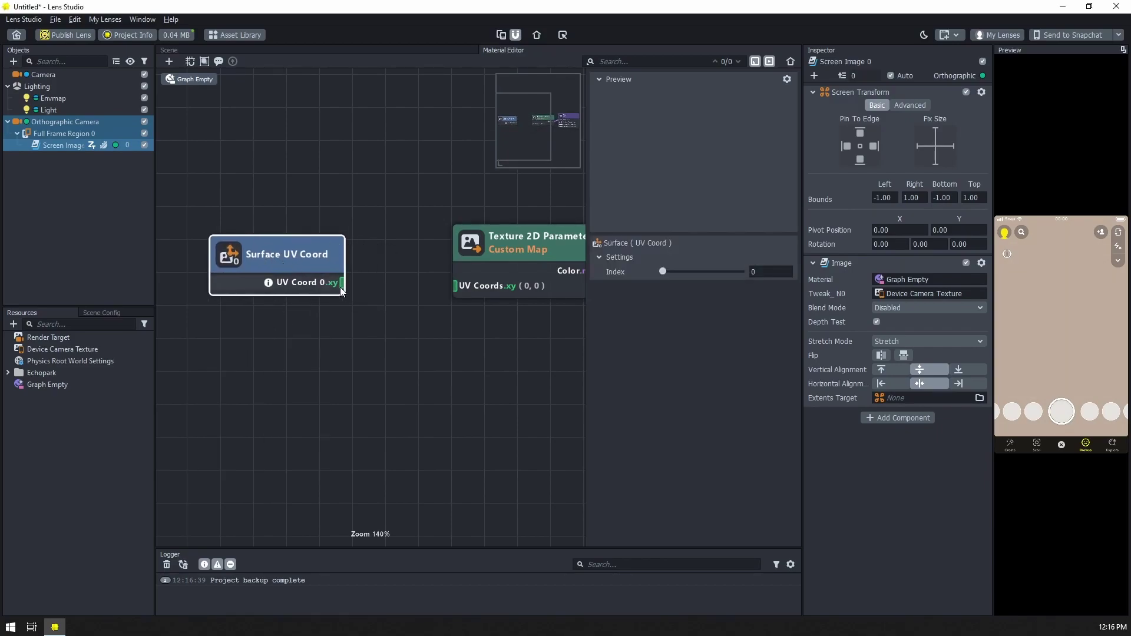
pyautogui.moveTo(342, 284); pyautogui.dragTo(462, 287)
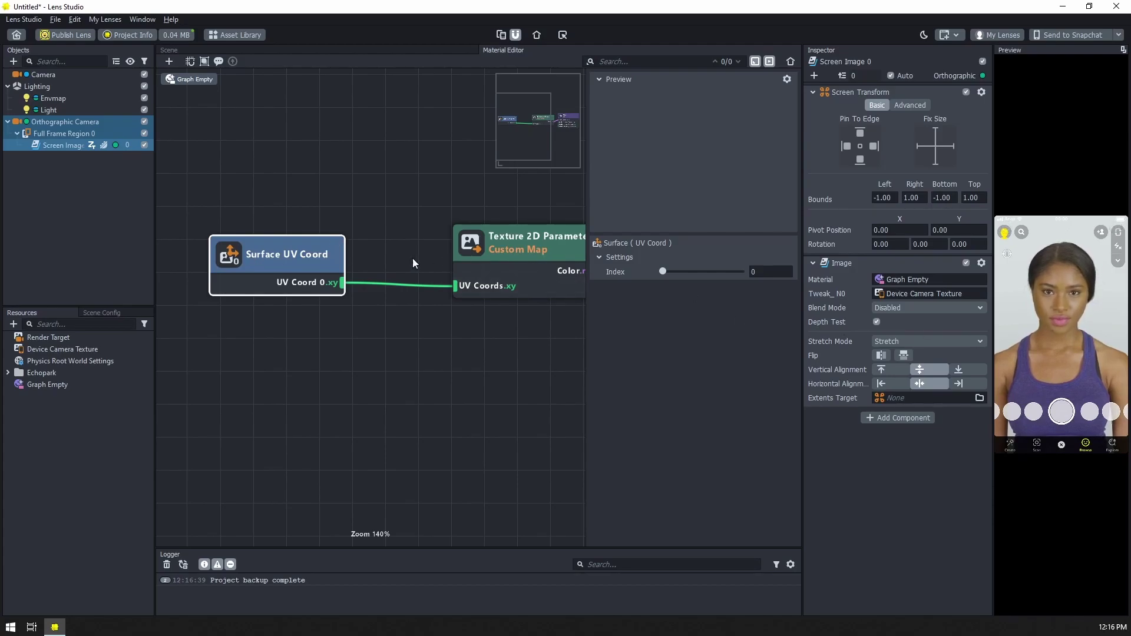
# - Move the Surface UV Coord node well away from the Texture 2D Parameter node to make room for intermediate nodes
pyautogui.moveTo(429, 351); pyautogui.dragTo(320, 336, button='middle')
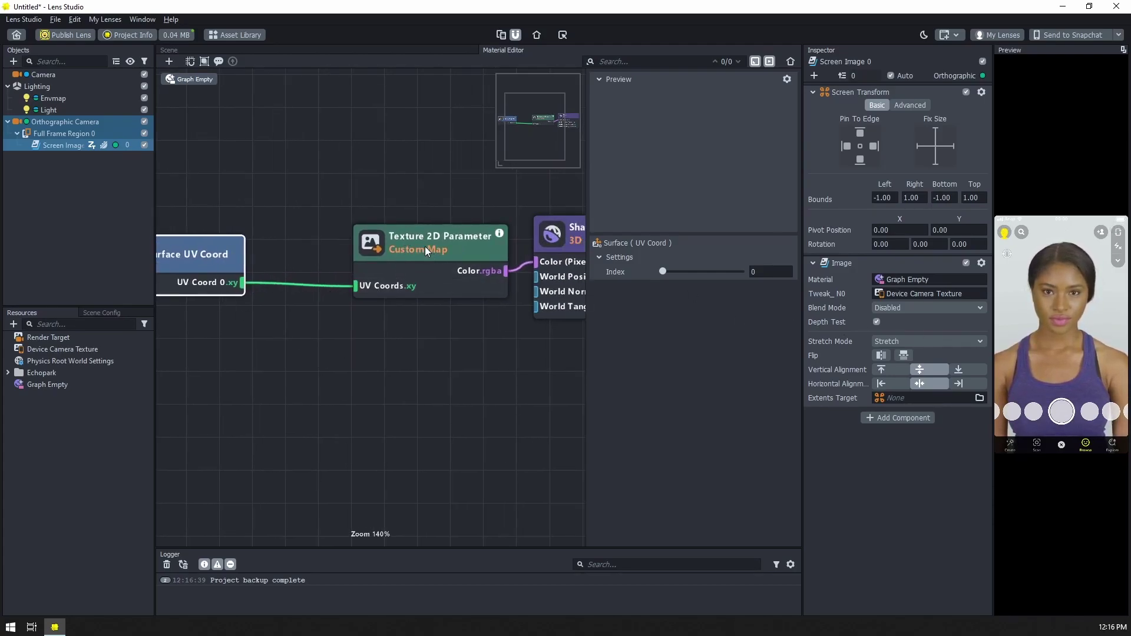
pyautogui.moveTo(433, 247); pyautogui.dragTo(696, 227, button='middle')
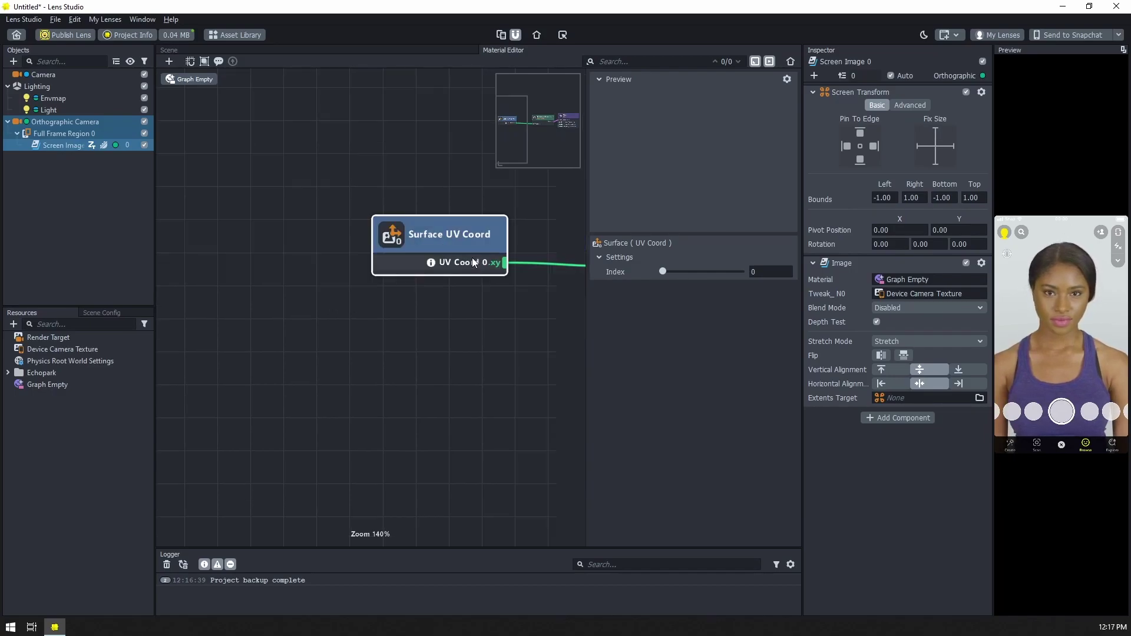
pyautogui.moveTo(469, 233); pyautogui.dragTo(212, 240)
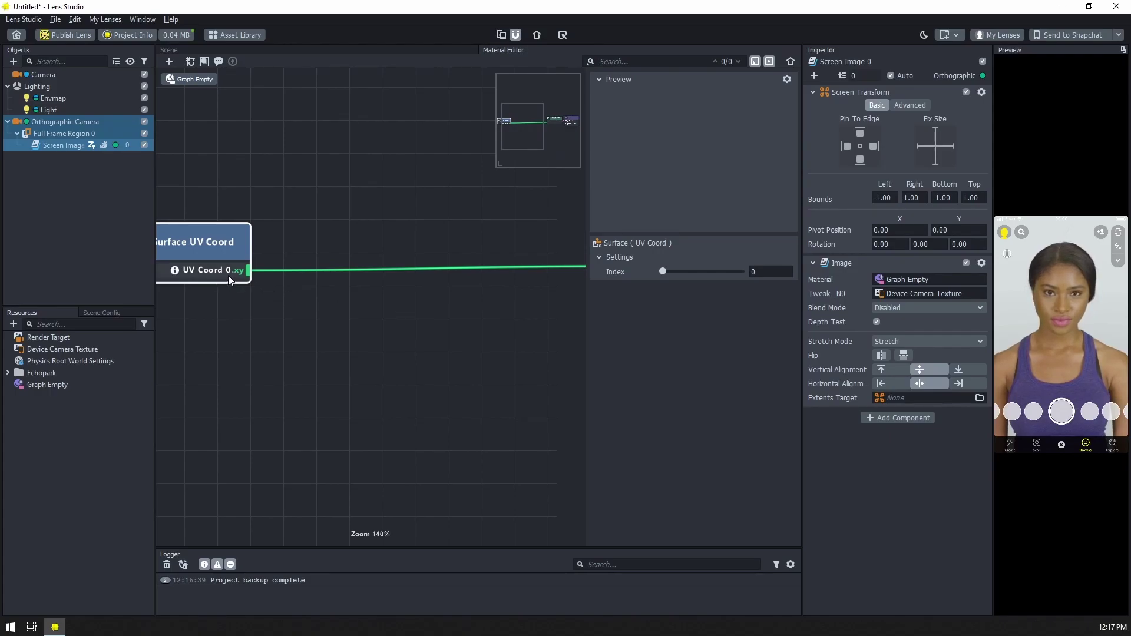
pyautogui.scroll(-5, 242, 277)
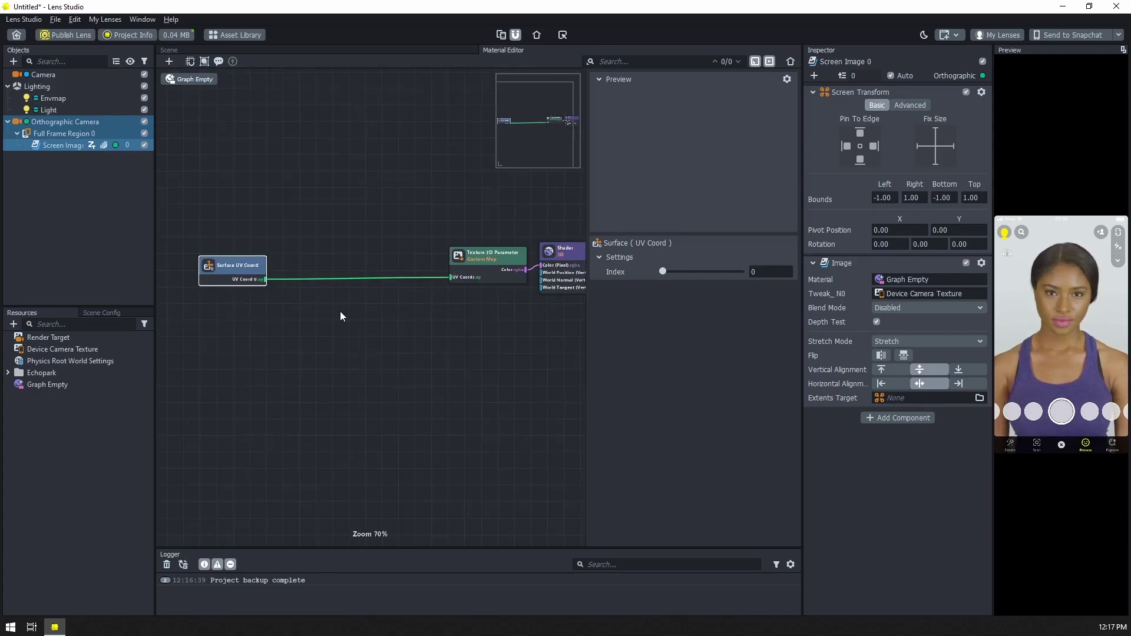
pyautogui.moveTo(284, 331); pyautogui.dragTo(406, 310, button='middle')
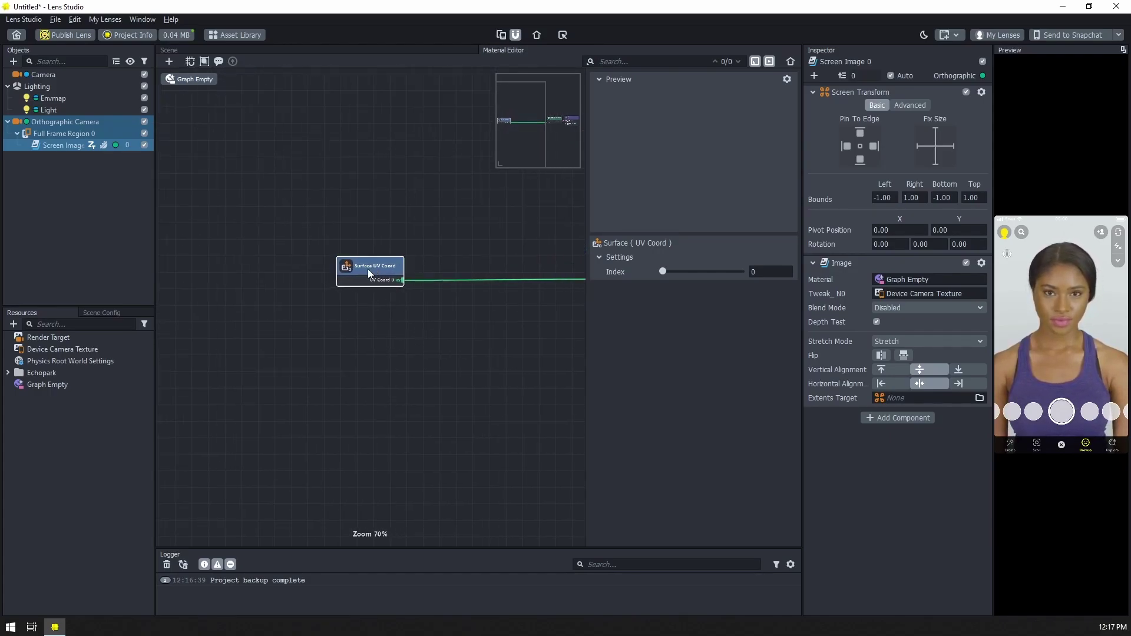
pyautogui.moveTo(367, 269); pyautogui.dragTo(206, 268)
# - Add a Split Vector node fed by the Surface UV Coord node's UV Coord 0 output
pyautogui.scroll(10, 306, 309)
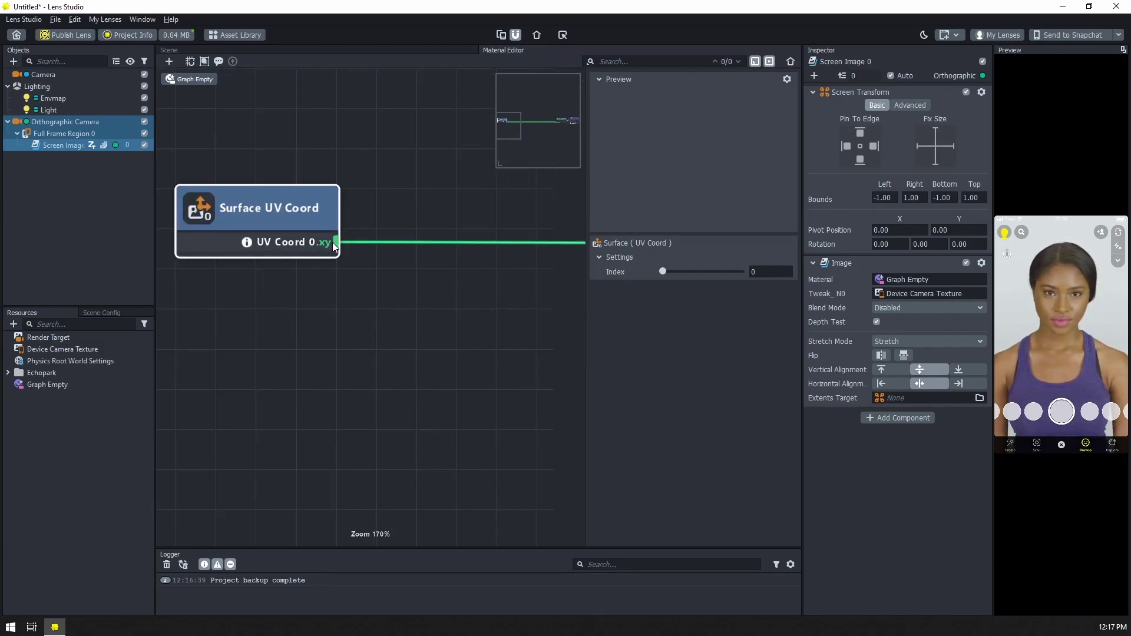
pyautogui.moveTo(336, 242); pyautogui.dragTo(397, 296)
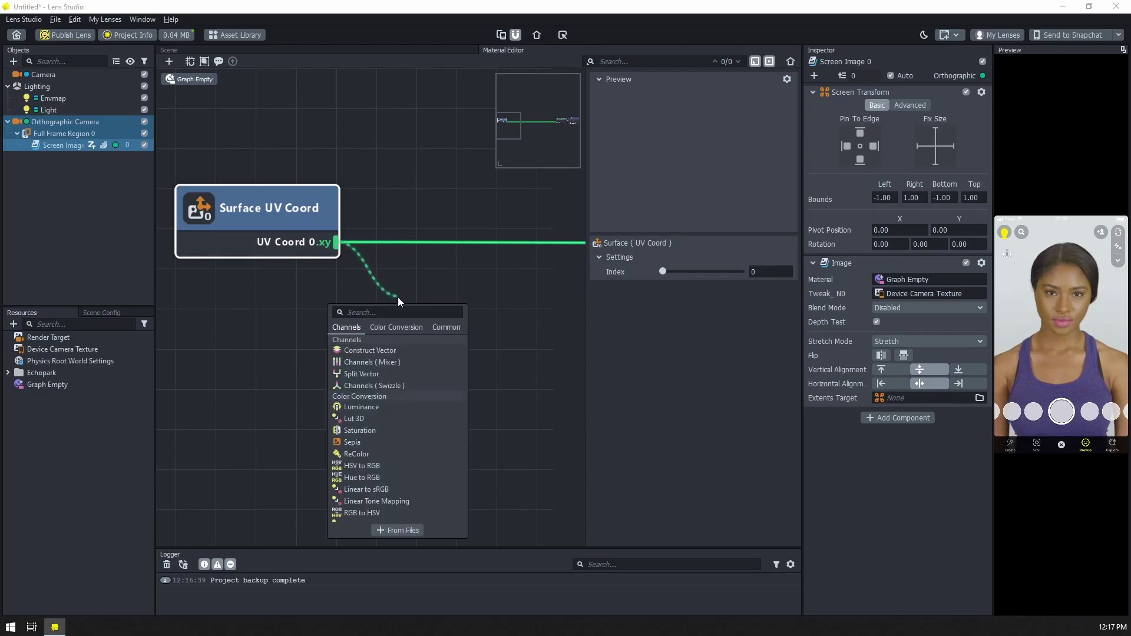
pyautogui.click(366, 378)
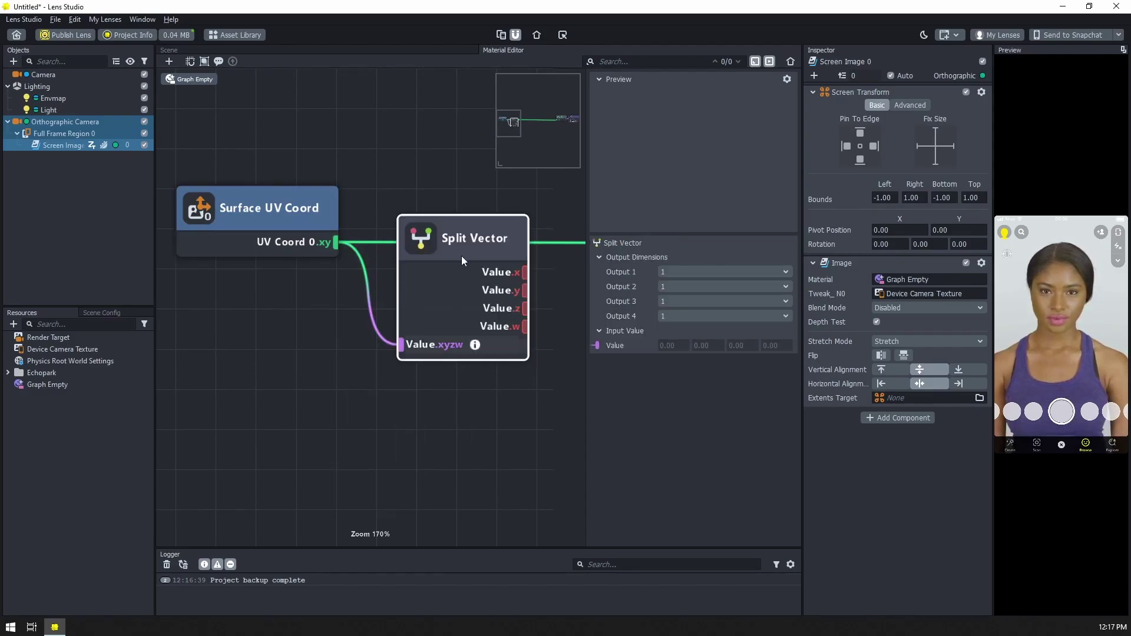
# - Set the Split Vector node's Output 3 to disabled and add a Construct Vector node fed by its Value x output
pyautogui.click(669, 303)
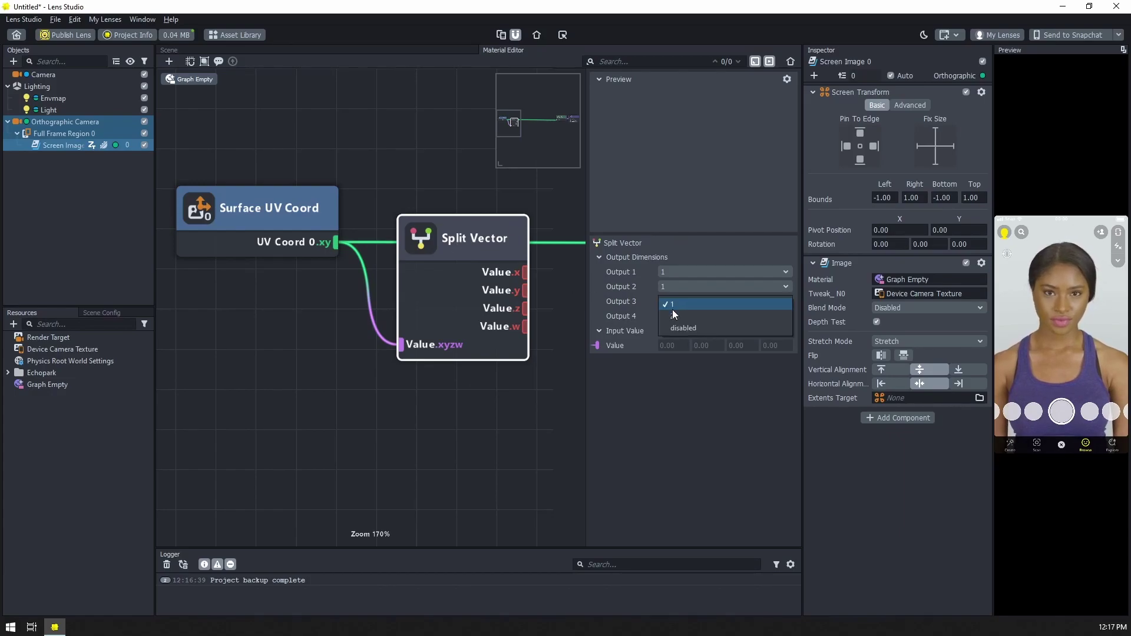
pyautogui.click(680, 328)
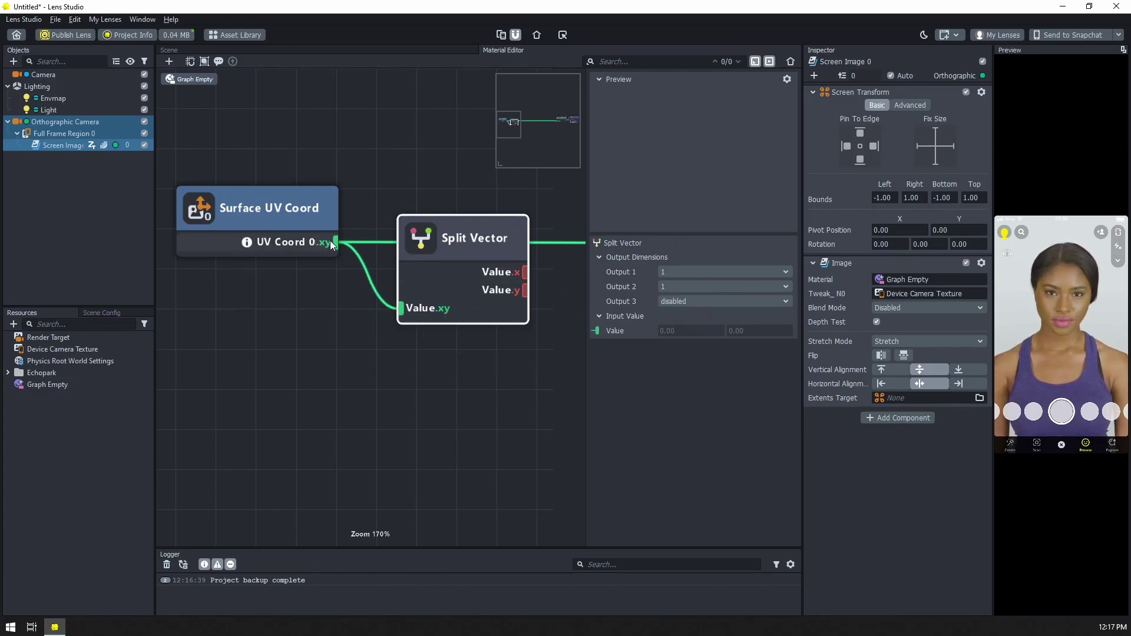
pyautogui.scroll(-8, 356, 377)
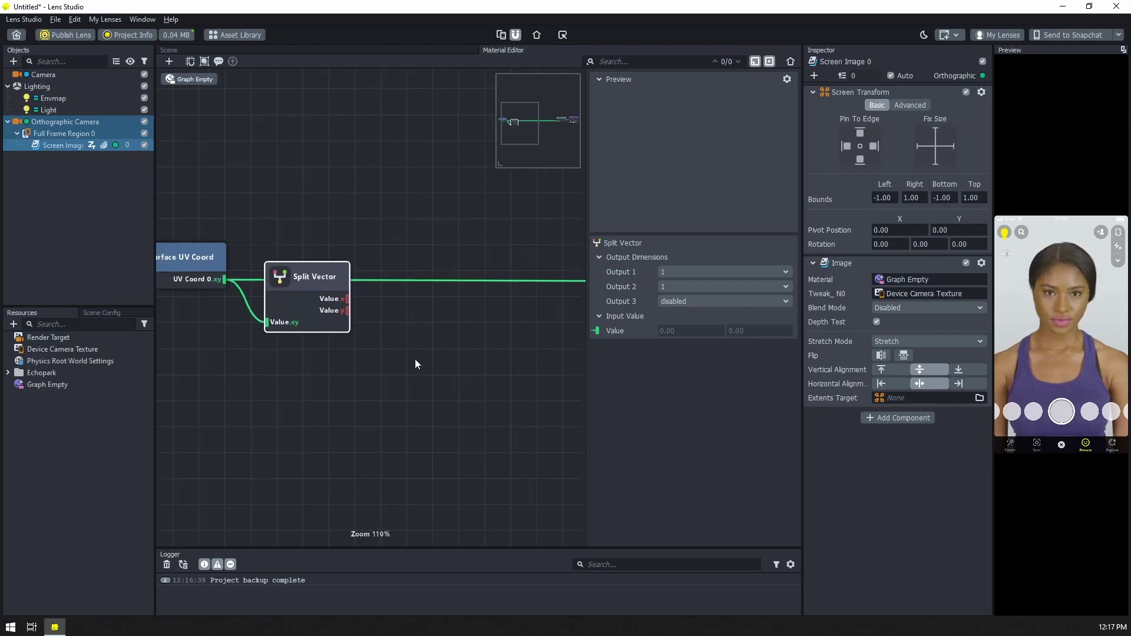
pyautogui.moveTo(356, 309); pyautogui.dragTo(522, 325)
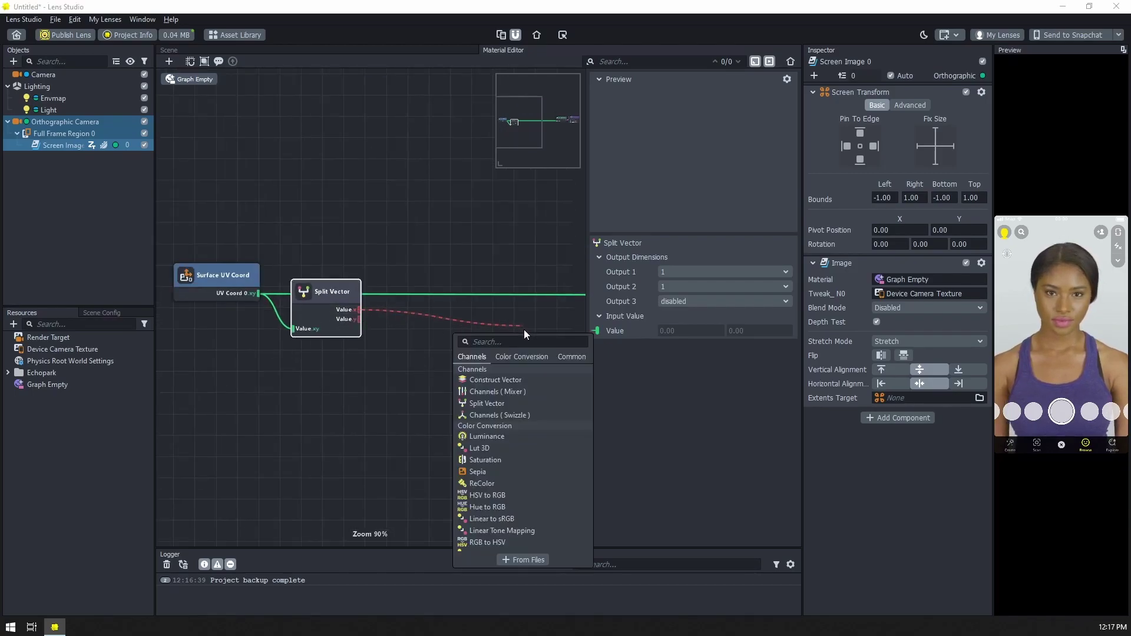
pyautogui.click(498, 384)
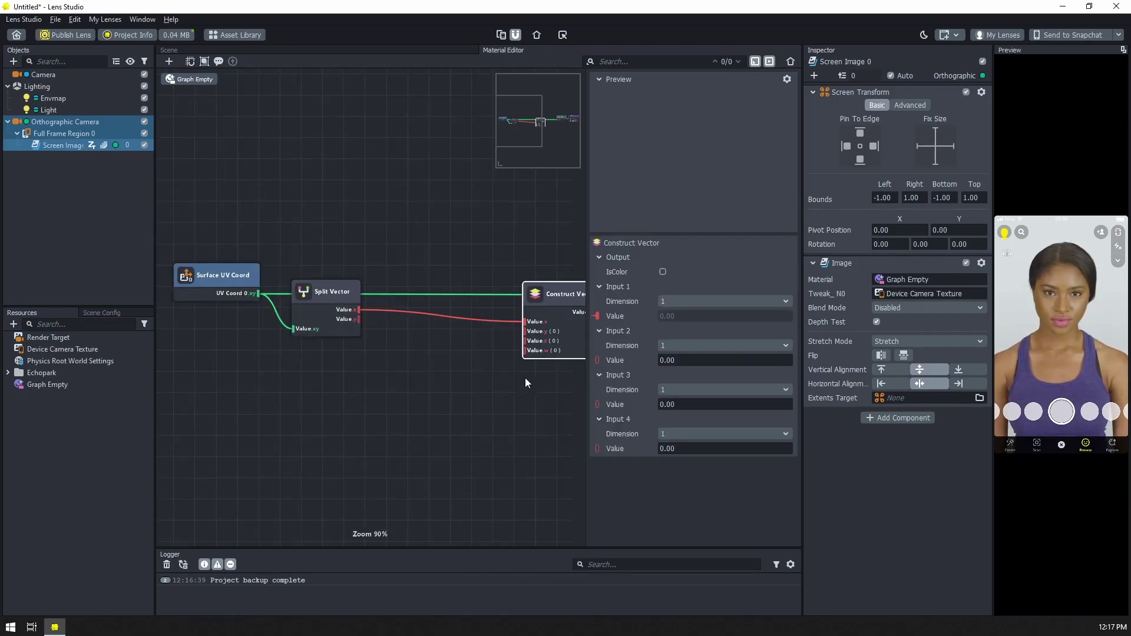
# - Set the Dimension of Input 3 on the Construct Vector node to disabled
pyautogui.moveTo(498, 379); pyautogui.dragTo(406, 382, button='middle')
pyautogui.click(720, 390)
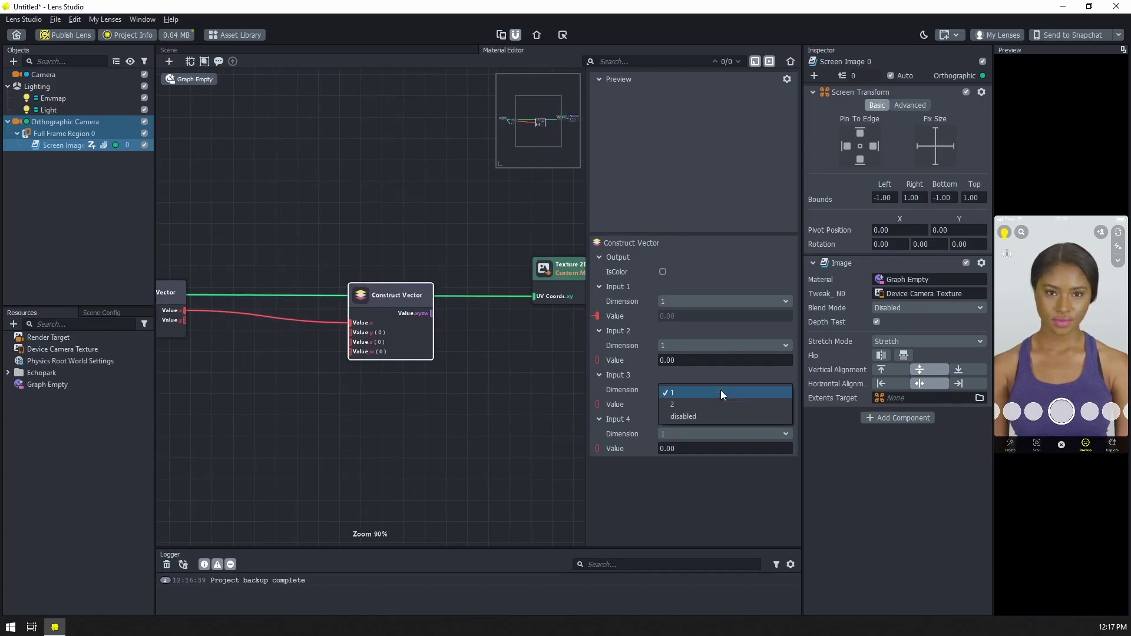
pyautogui.click(723, 417)
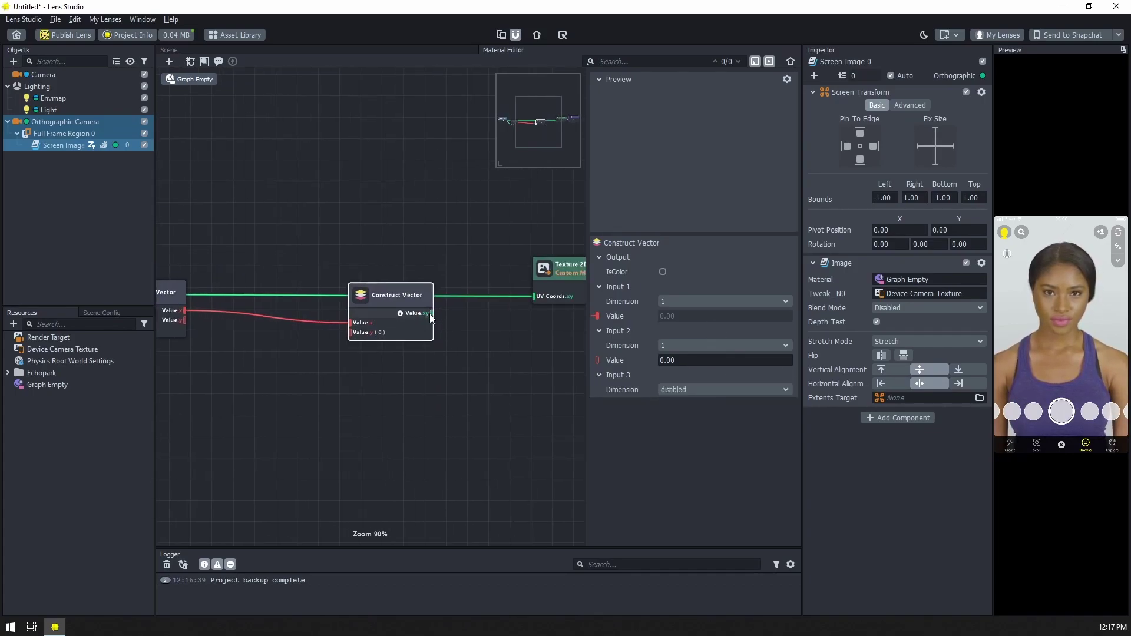
# - Place the Construct Vector beside the texture node, wiring its output to UV Coords and the Split Vector's Value y to its Value y input
pyautogui.moveTo(430, 313); pyautogui.dragTo(540, 295)
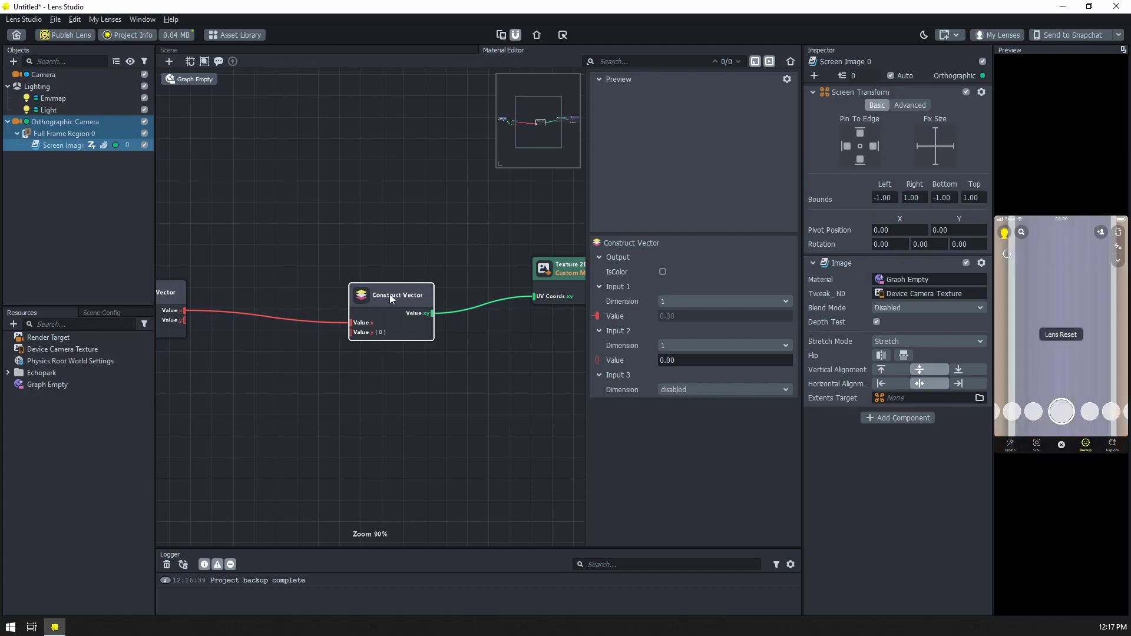
pyautogui.moveTo(390, 294); pyautogui.dragTo(458, 270)
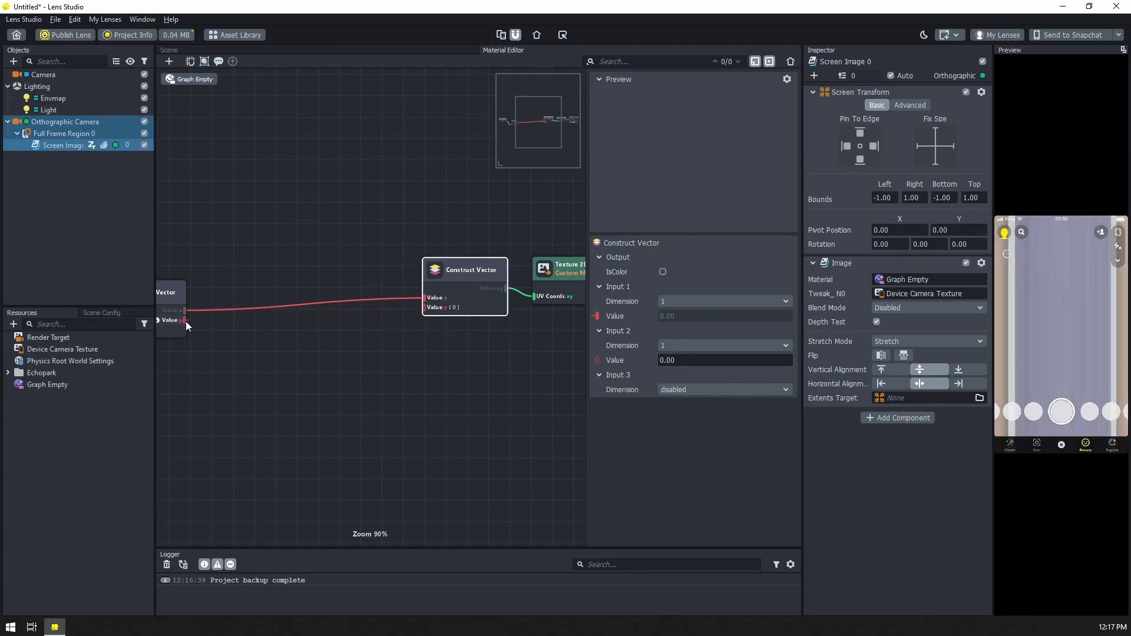
pyautogui.moveTo(186, 321); pyautogui.dragTo(425, 307)
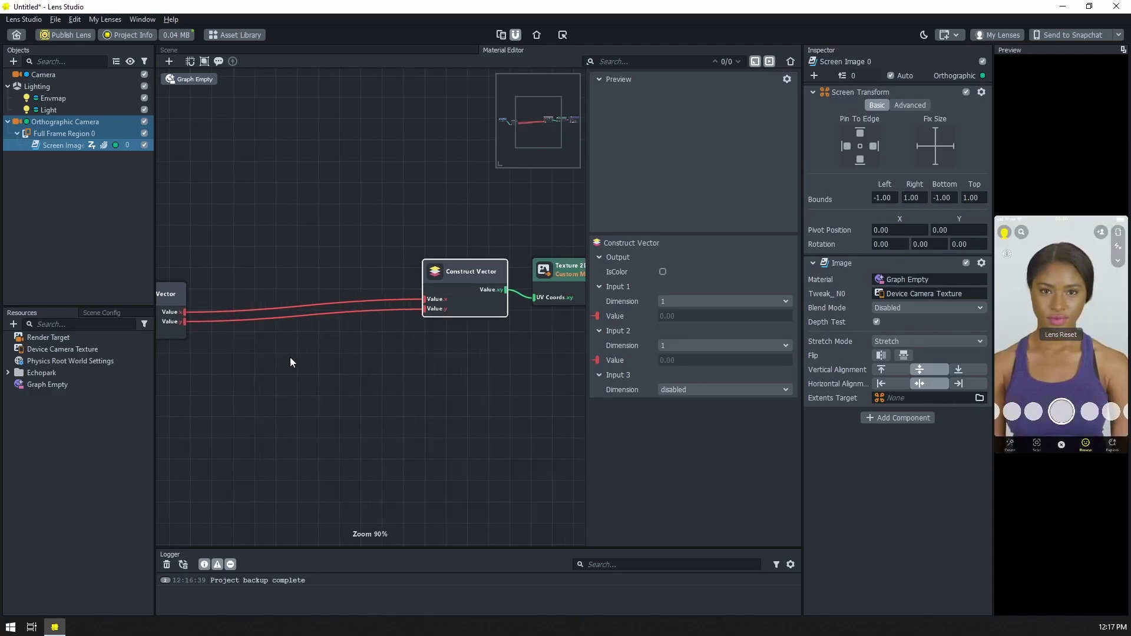
pyautogui.moveTo(290, 357); pyautogui.dragTo(423, 302, button='middle')
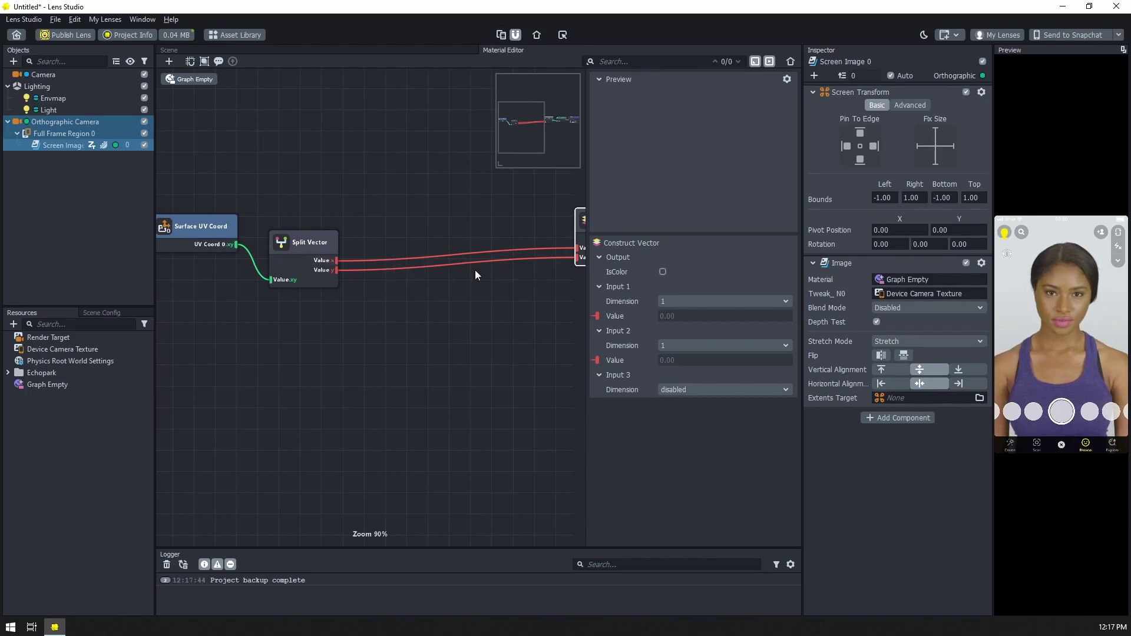
pyautogui.scroll(5, 475, 271)
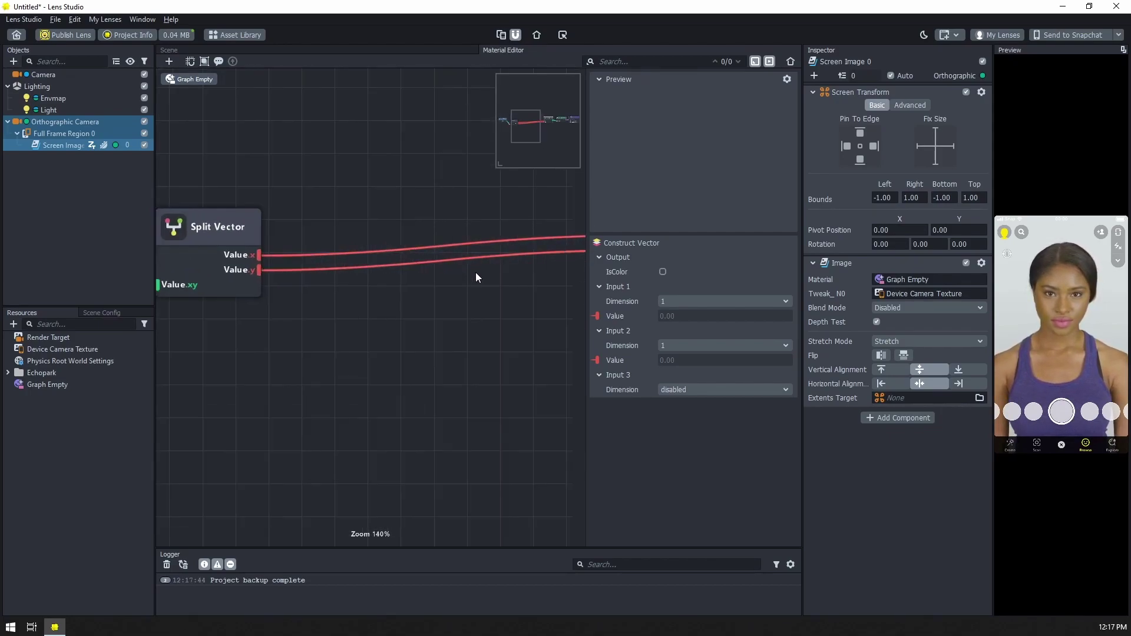
pyautogui.moveTo(342, 309); pyautogui.dragTo(494, 320, button='middle')
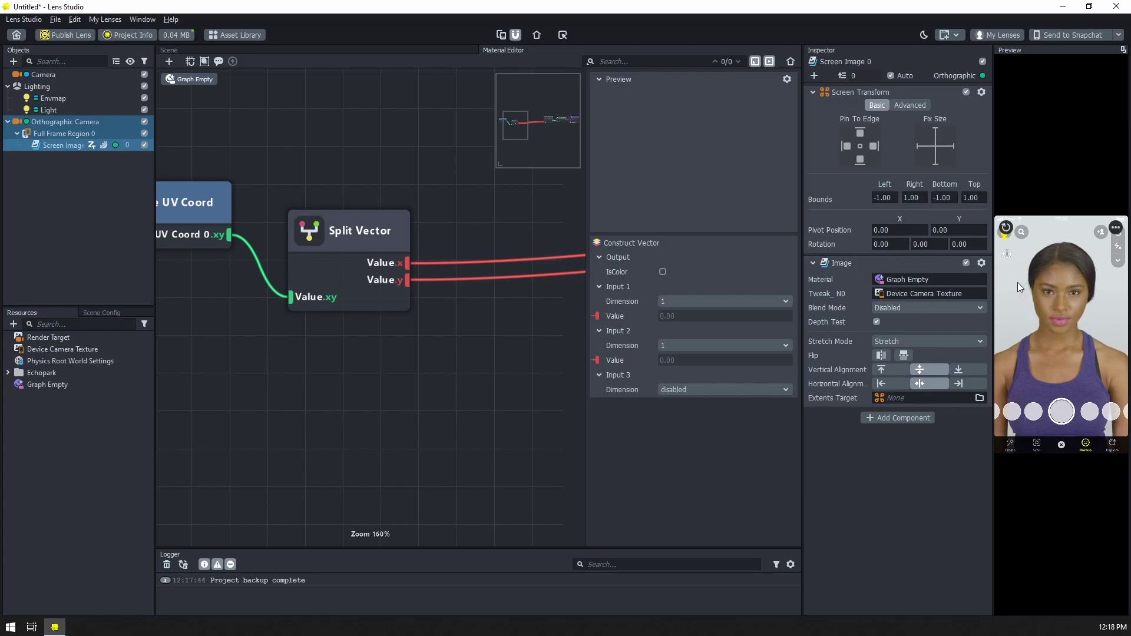
pyautogui.moveTo(1014, 295)
pyautogui.scroll(-4, 423, 263)
pyautogui.moveTo(404, 302); pyautogui.dragTo(321, 268, button='middle')
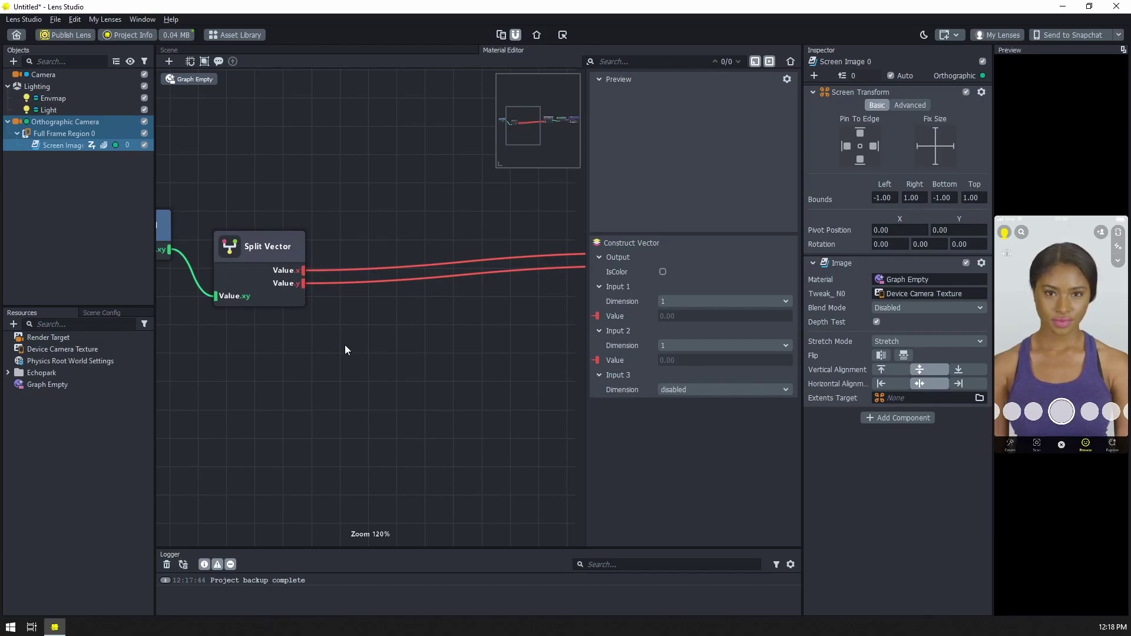
# - Add a Sin node fed by the Split Vector's Value x output and connect its result to the Construct Vector's Value y input
pyautogui.scroll(5, 342, 345)
pyautogui.moveTo(232, 343); pyautogui.dragTo(329, 272, button='middle')
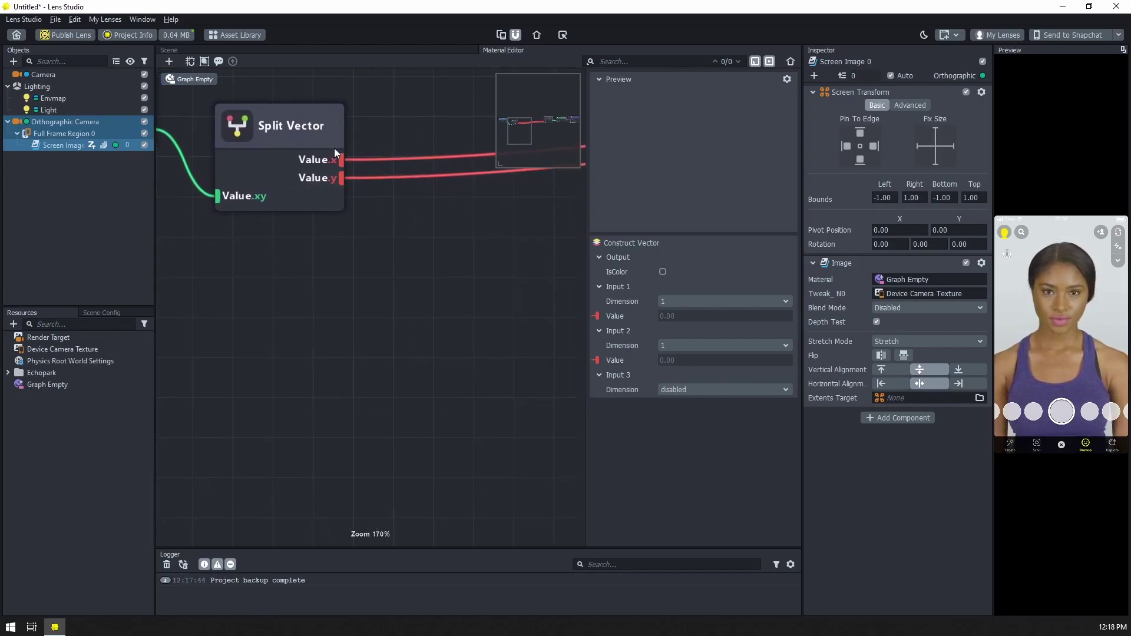
pyautogui.moveTo(336, 160); pyautogui.dragTo(373, 280)
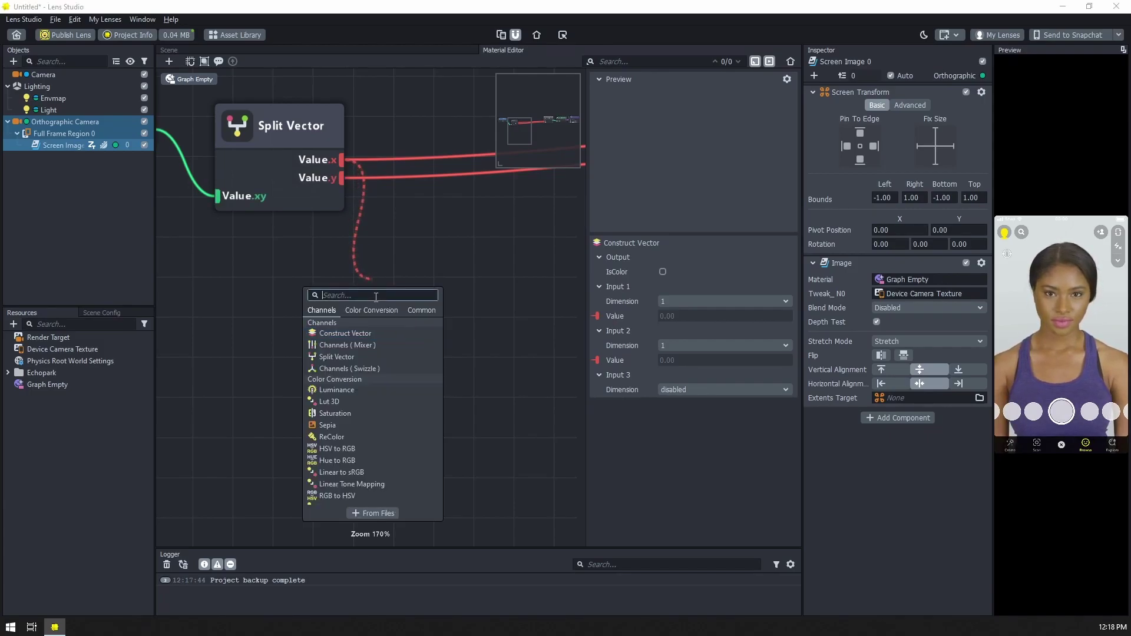
pyautogui.write('sinj')
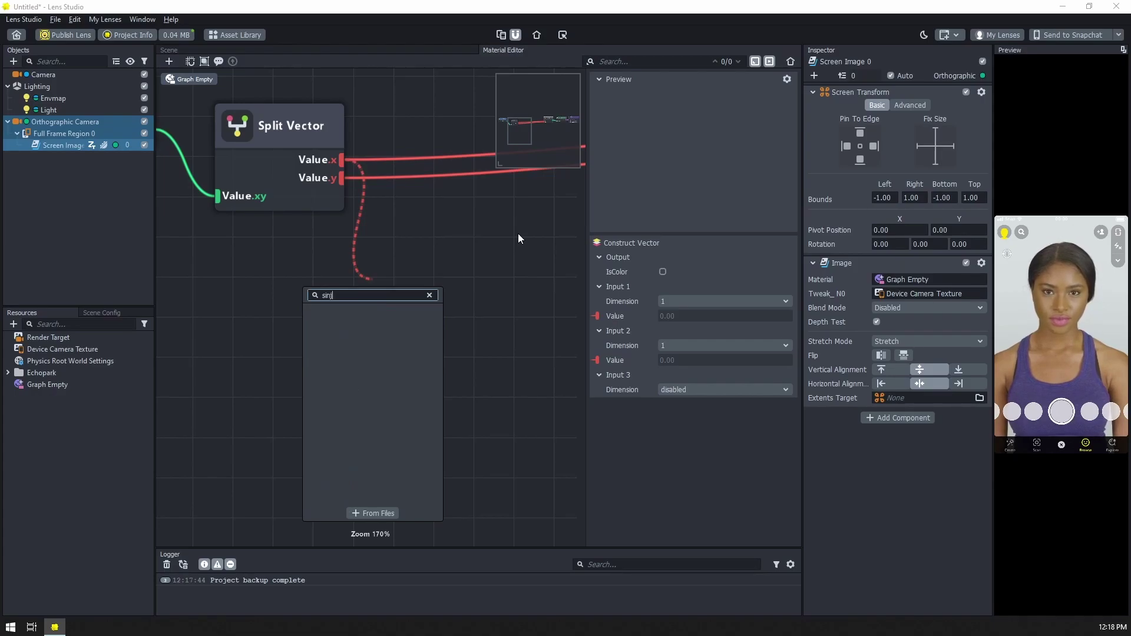
pyautogui.press('BackSpace')
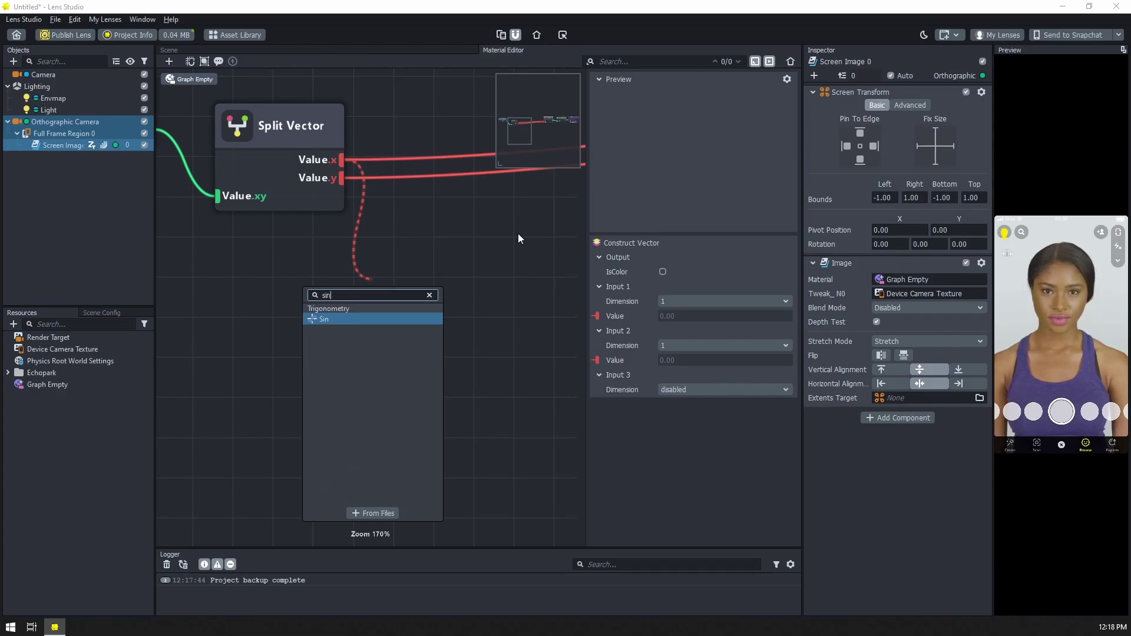
pyautogui.click(323, 320)
pyautogui.scroll(-4, 465, 321)
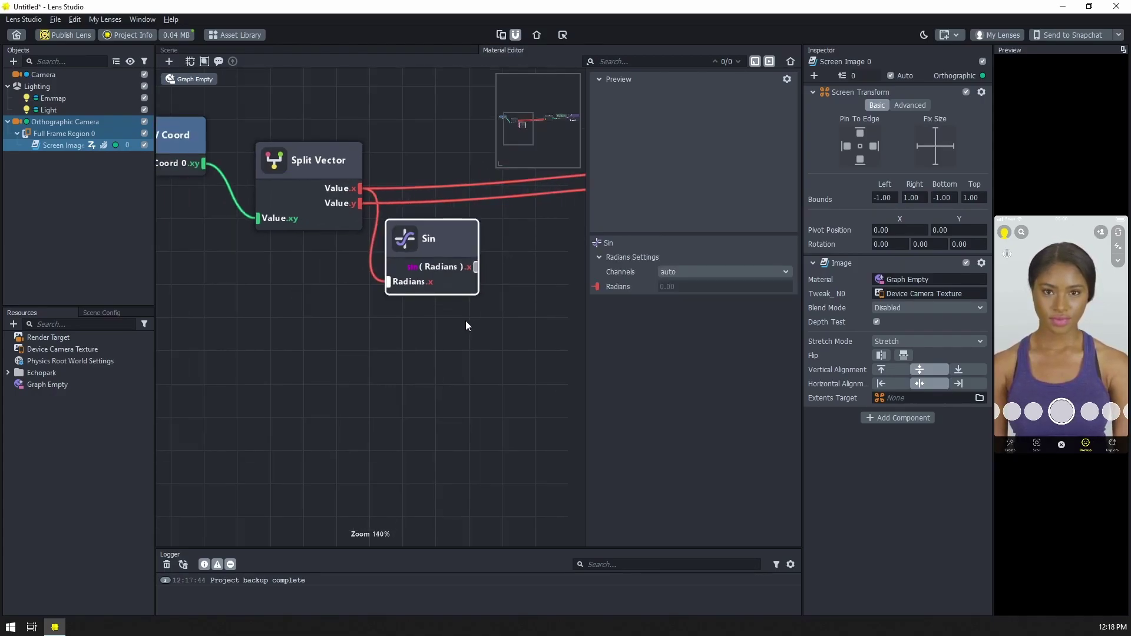
pyautogui.moveTo(465, 320); pyautogui.dragTo(302, 339, button='middle')
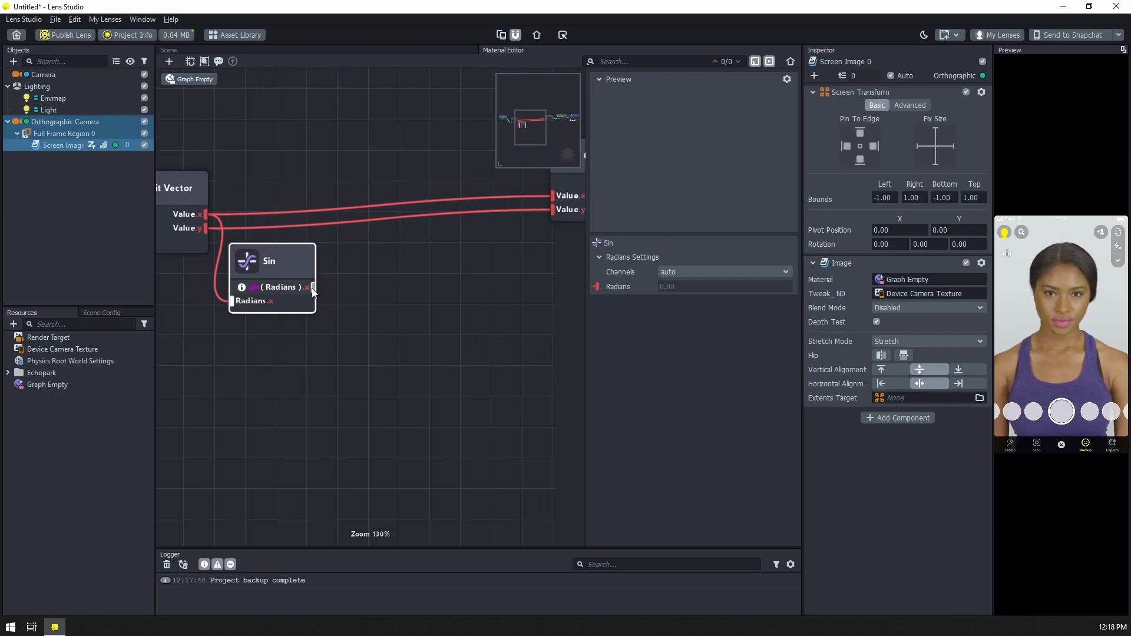
pyautogui.moveTo(314, 287); pyautogui.dragTo(567, 211)
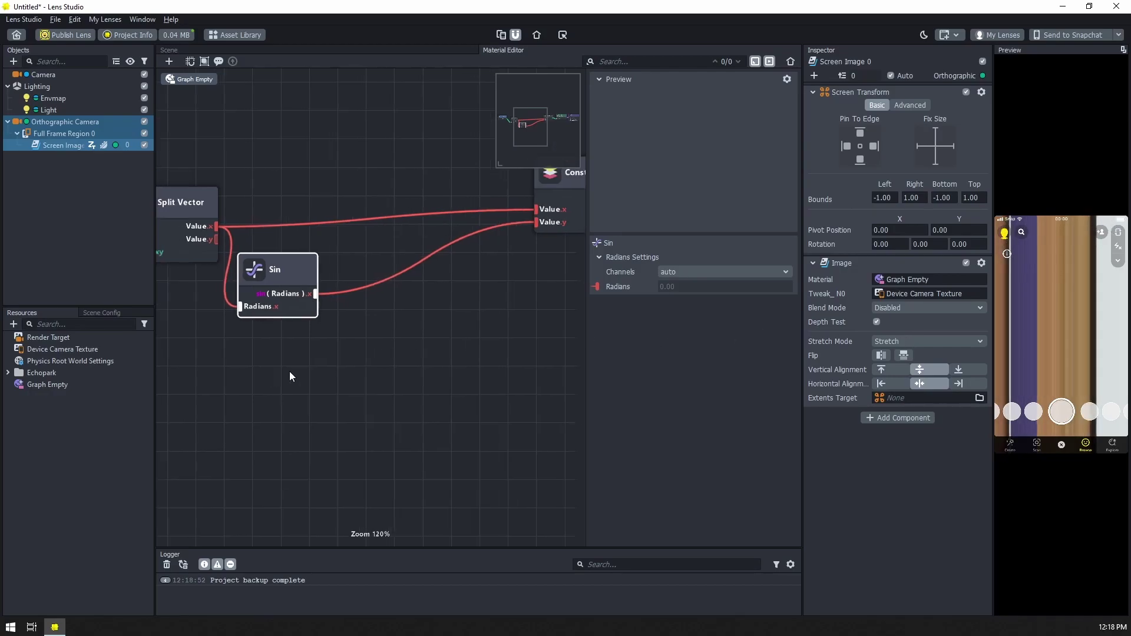
# - Move the Sin node farther from the Split Vector node and add an Elapsed Time node below the Split Vector
pyautogui.moveTo(289, 371); pyautogui.dragTo(337, 325, button='middle')
pyautogui.scroll(-1, 330, 271)
pyautogui.moveTo(324, 217); pyautogui.dragTo(373, 219)
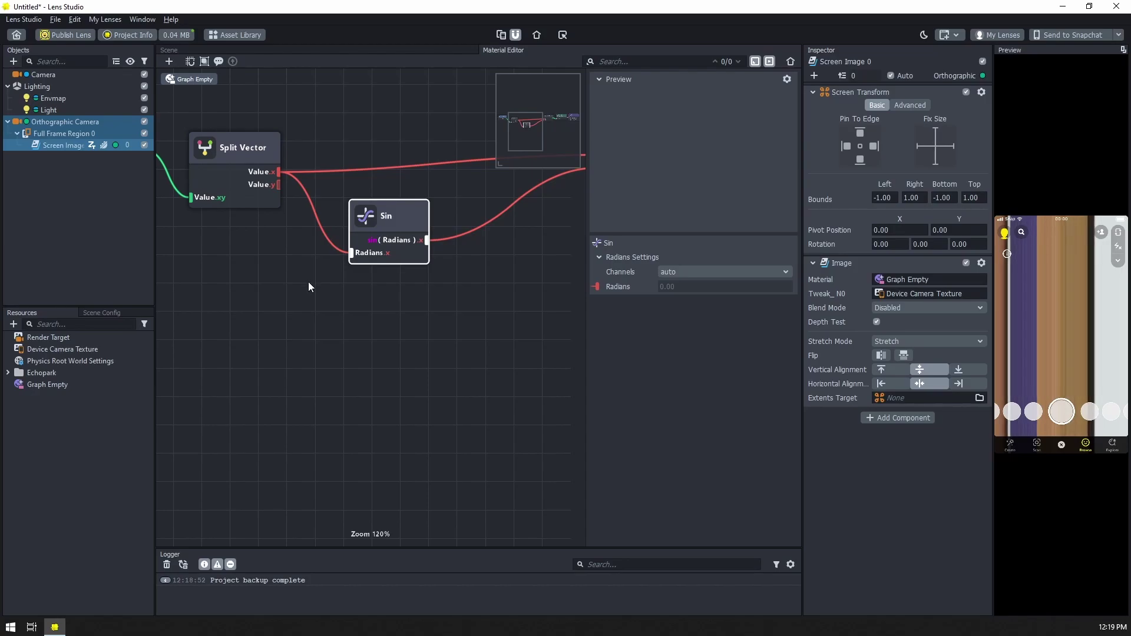
pyautogui.rightClick(225, 274)
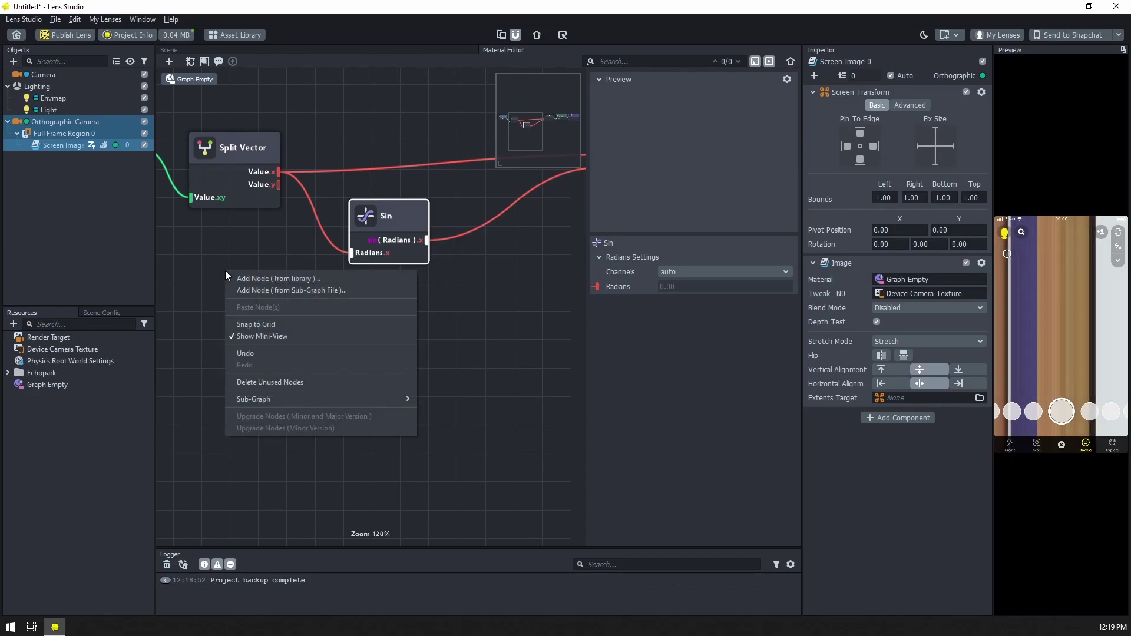
pyautogui.click(241, 280)
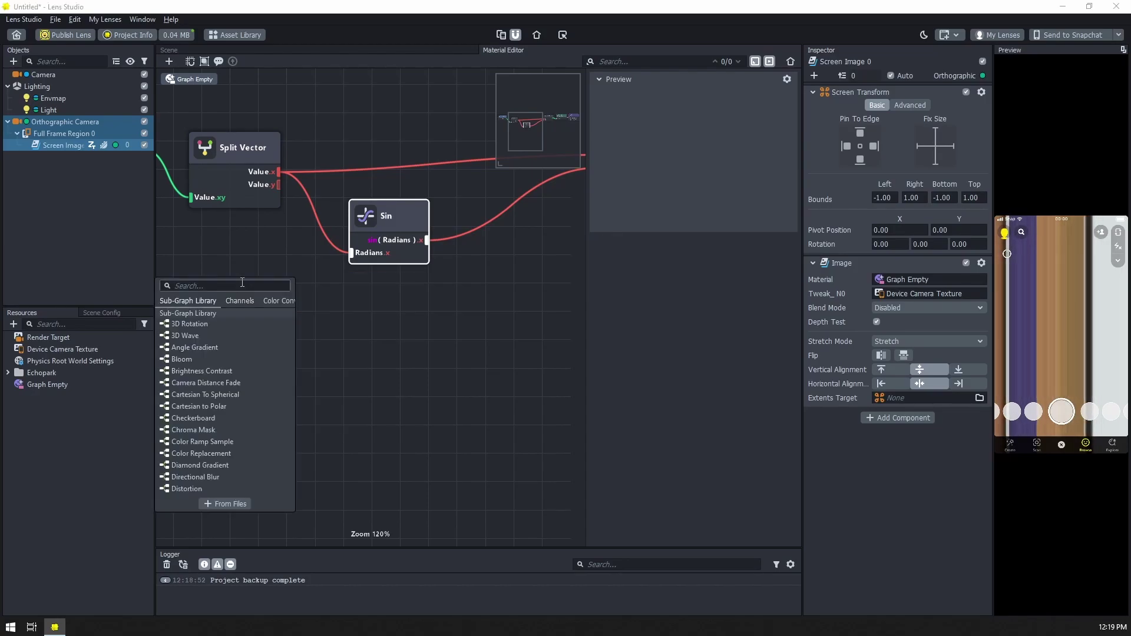
pyautogui.write('time')
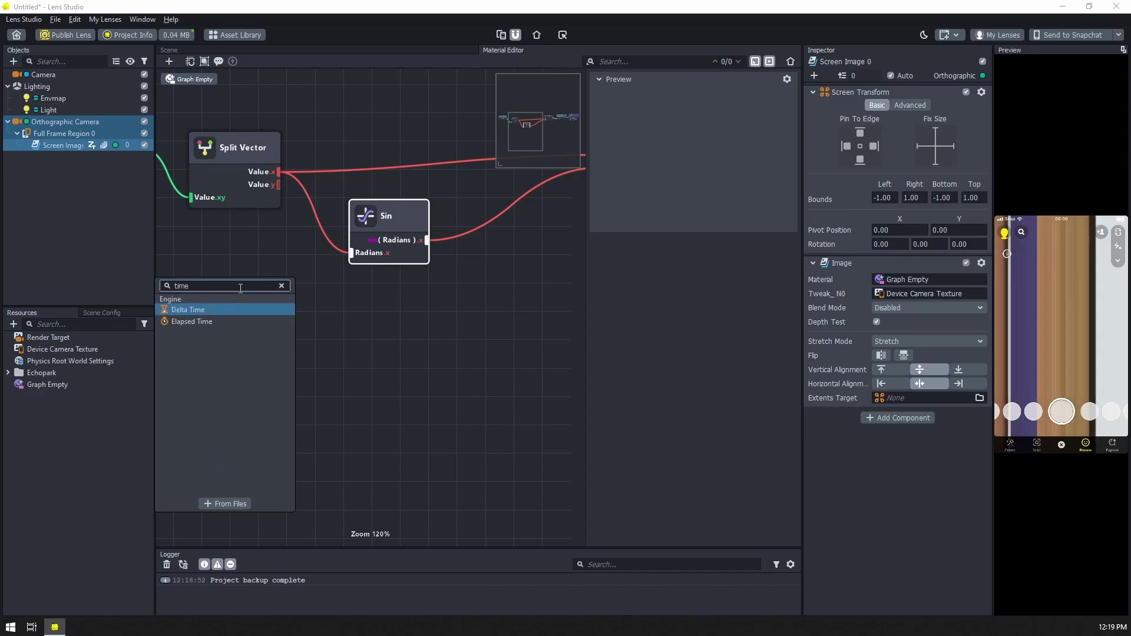
pyautogui.click(183, 323)
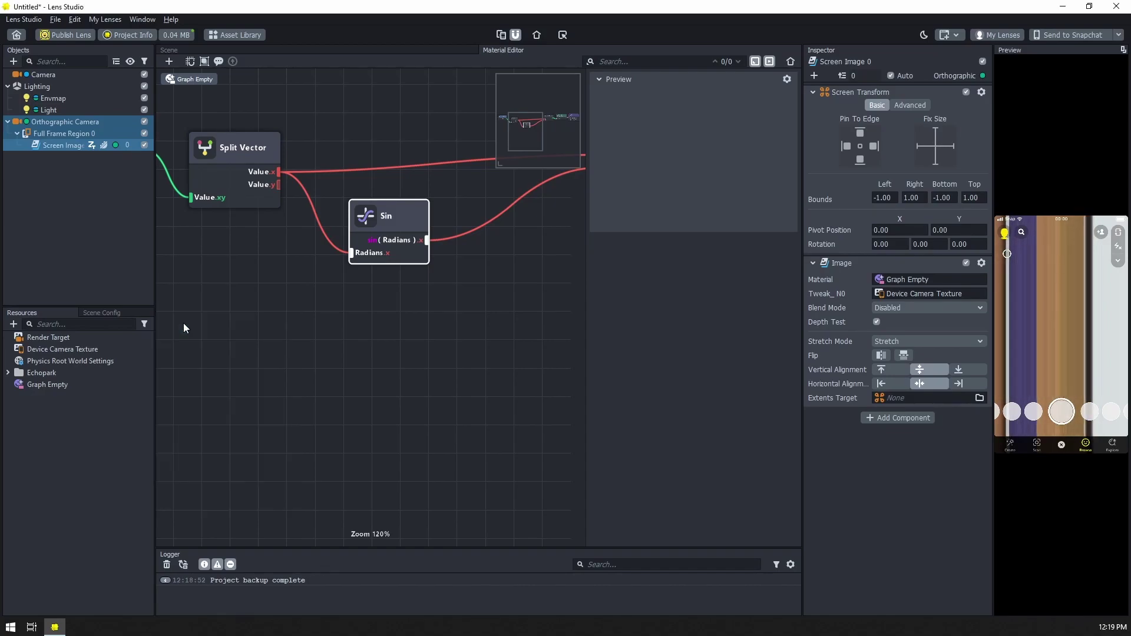
pyautogui.moveTo(257, 292); pyautogui.dragTo(202, 340)
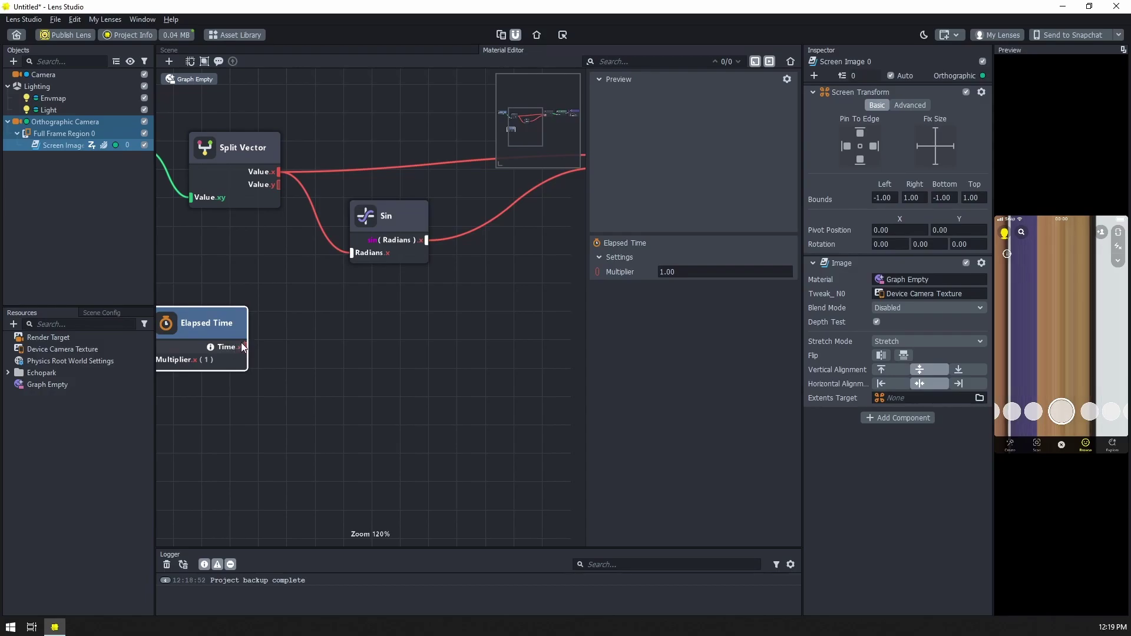
# - Insert an Add node that sums the Split Vector's Value x and the Elapsed Time output, and feed its result into the Sin node's Radians input
pyautogui.moveTo(278, 172); pyautogui.dragTo(296, 270)
pyautogui.write('add')
pyautogui.press('Escape')
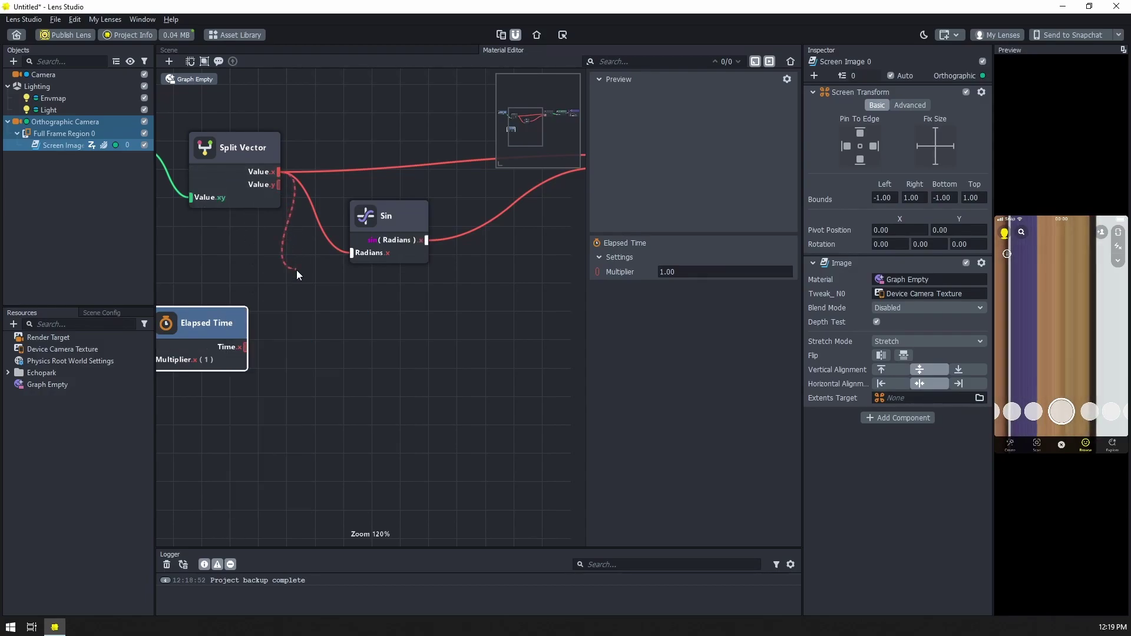
pyautogui.moveTo(306, 222); pyautogui.dragTo(310, 310)
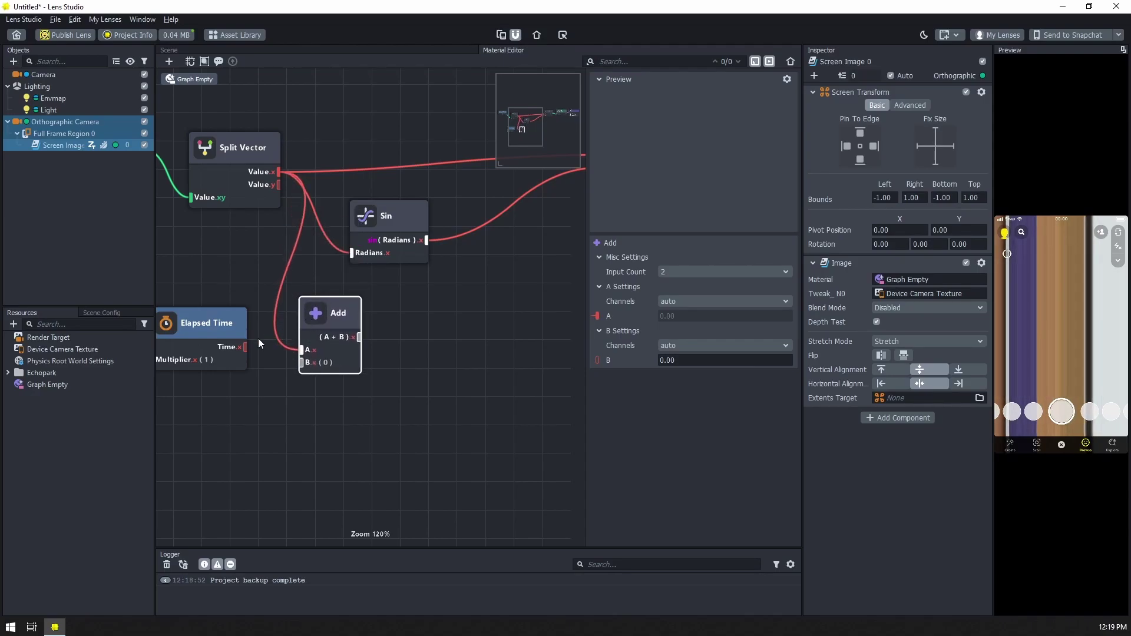
pyautogui.moveTo(244, 347); pyautogui.dragTo(307, 363)
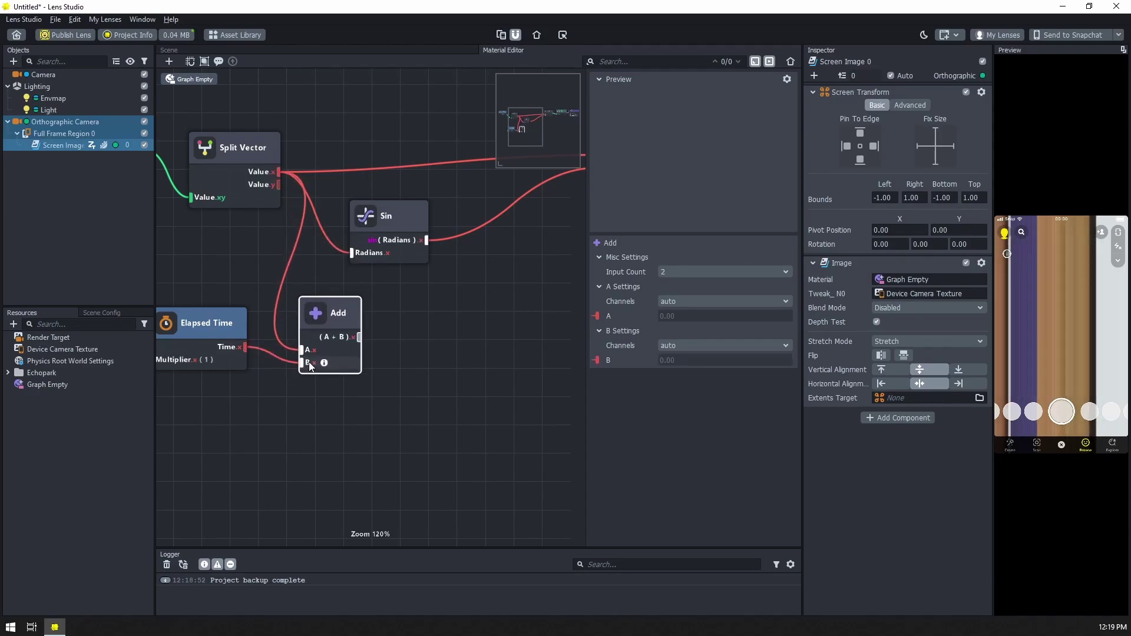
pyautogui.moveTo(360, 337); pyautogui.dragTo(355, 253)
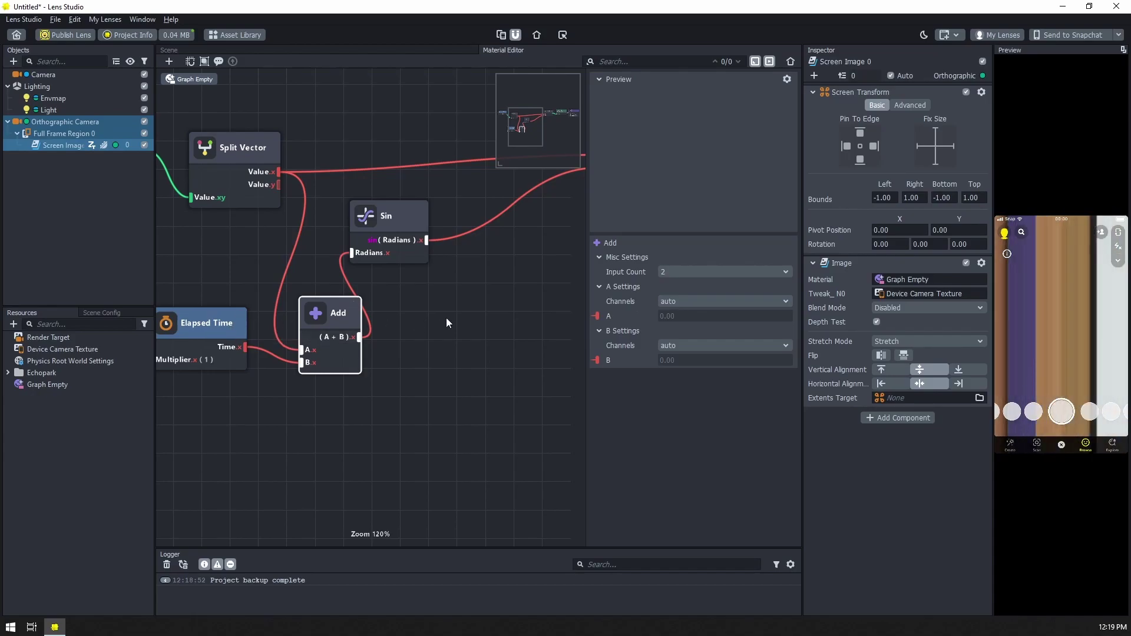
# - Add a second Add node with the Split Vector's Value y in input A and the Sin node's output in input B
pyautogui.moveTo(447, 317); pyautogui.dragTo(371, 375, button='middle')
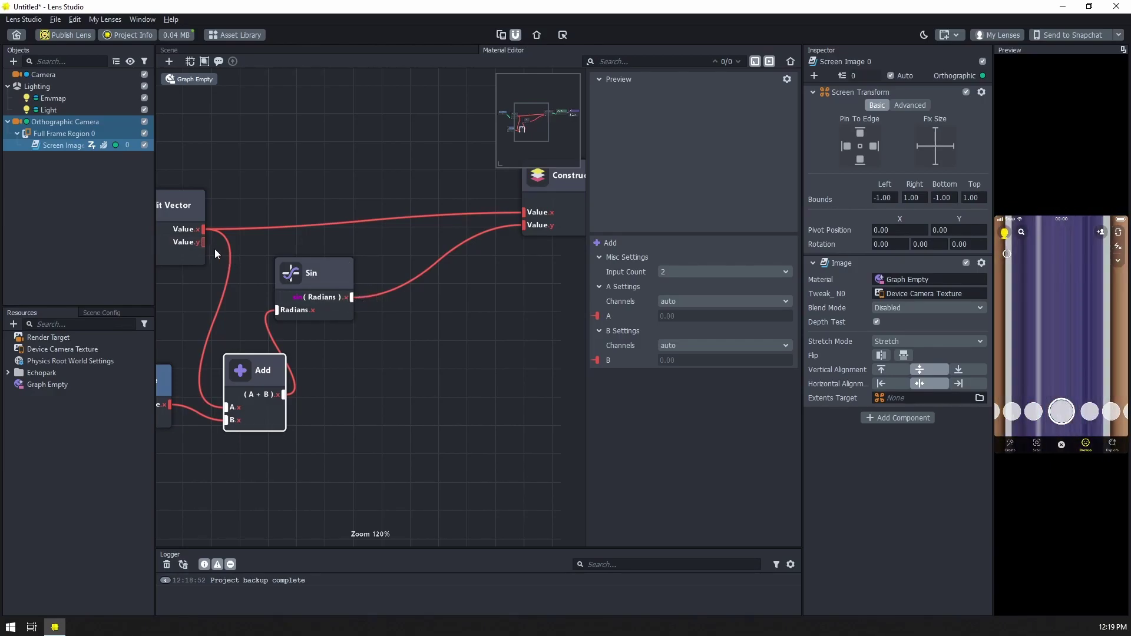
pyautogui.moveTo(199, 242); pyautogui.dragTo(464, 284)
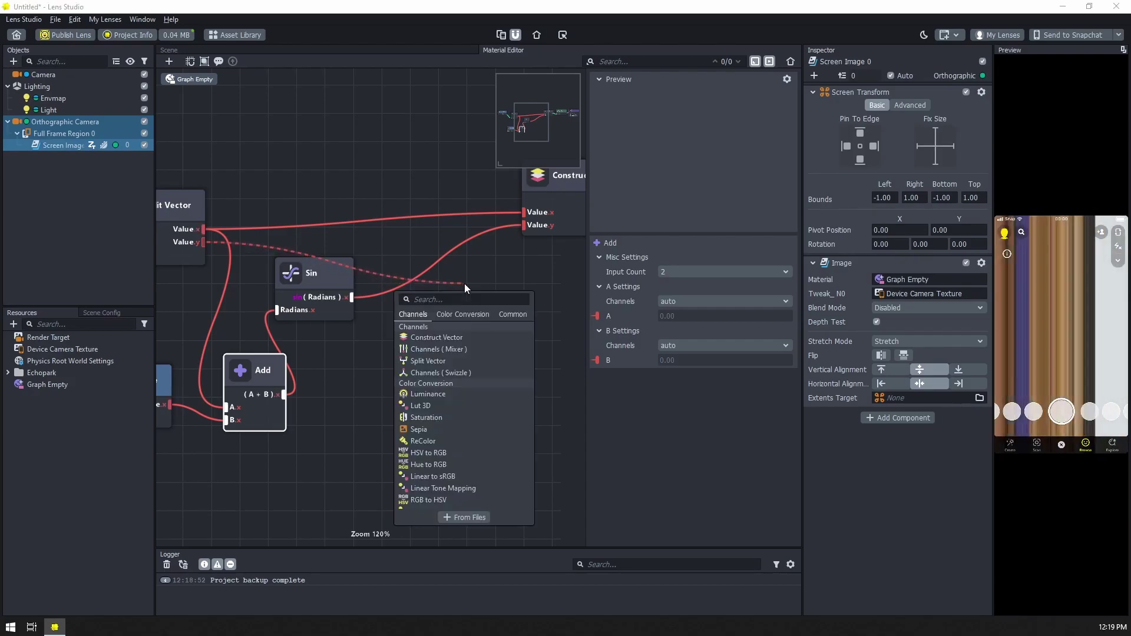
pyautogui.write('add')
pyautogui.press('Return')
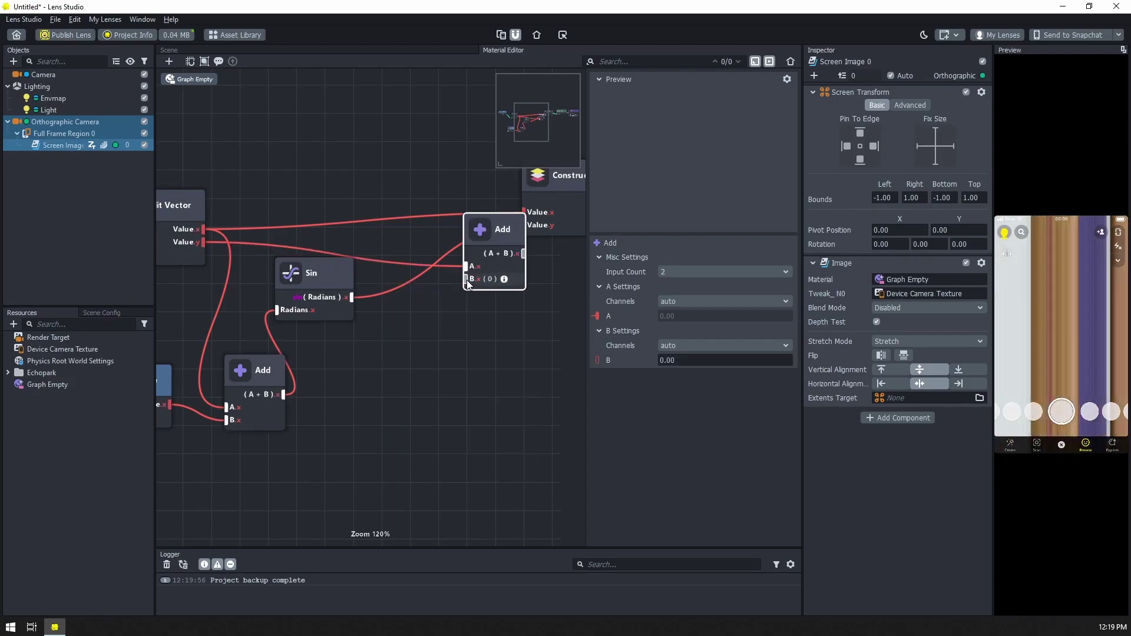
pyautogui.moveTo(353, 297); pyautogui.dragTo(466, 279)
# - Move the Sin node beside the first Add node and connect the second Add node's output to the Construct Vector's Value y input
pyautogui.moveTo(326, 296); pyautogui.dragTo(361, 386)
pyautogui.moveTo(471, 243); pyautogui.dragTo(537, 227)
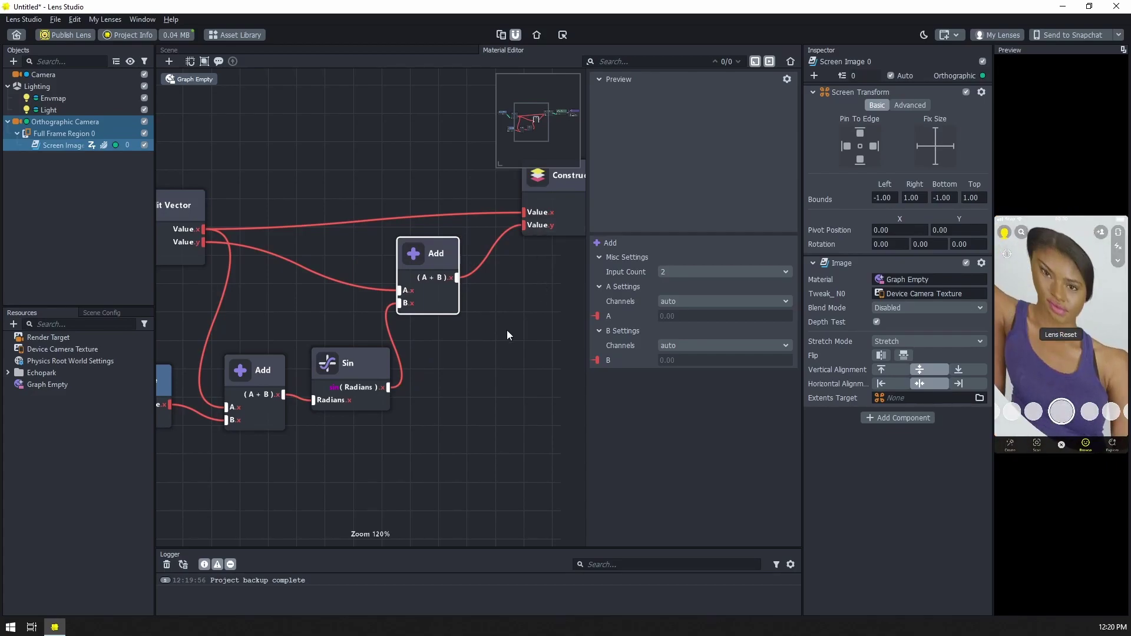
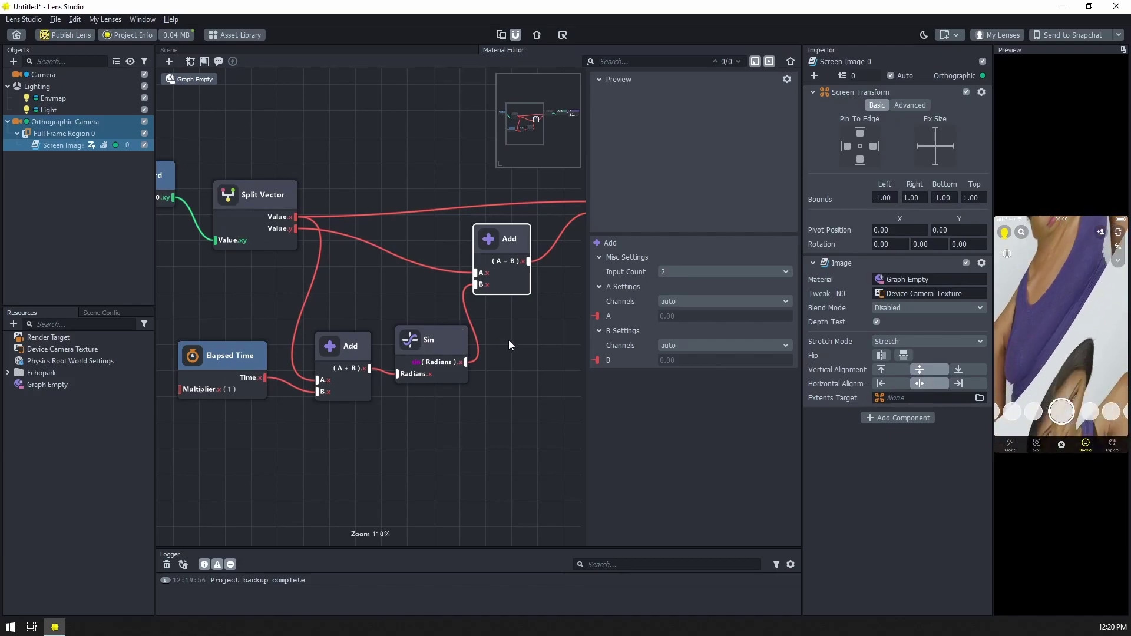
# - Insert a Multiply node that takes the second Add node's output in A and feeds the Construct Vector's Value y input
pyautogui.scroll(-1, 395, 384)
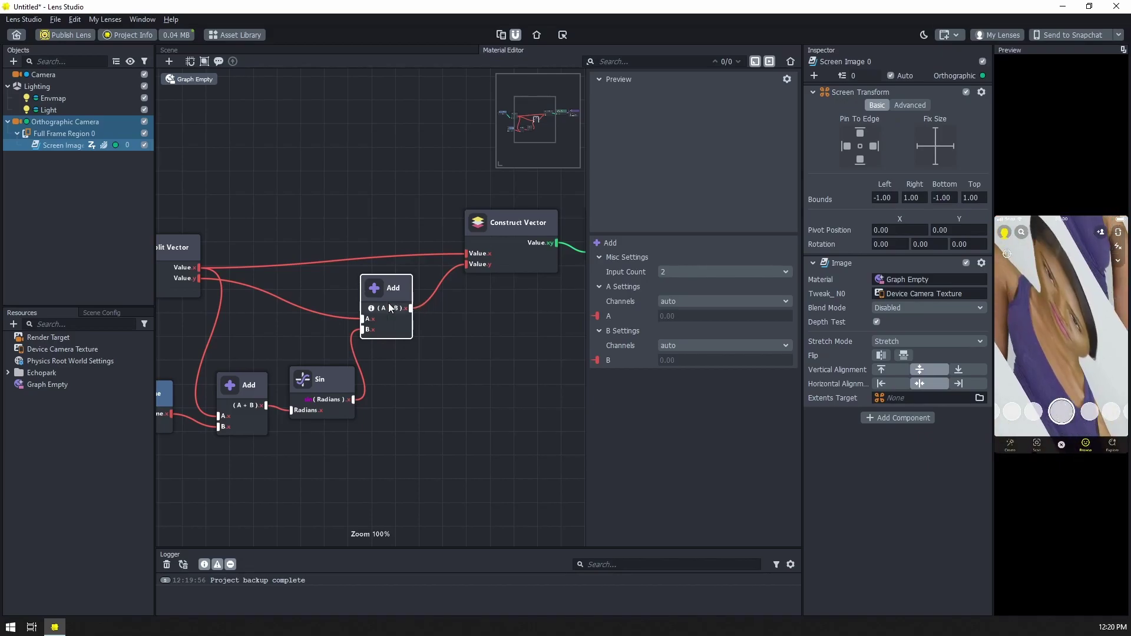
pyautogui.scroll(5, 422, 284)
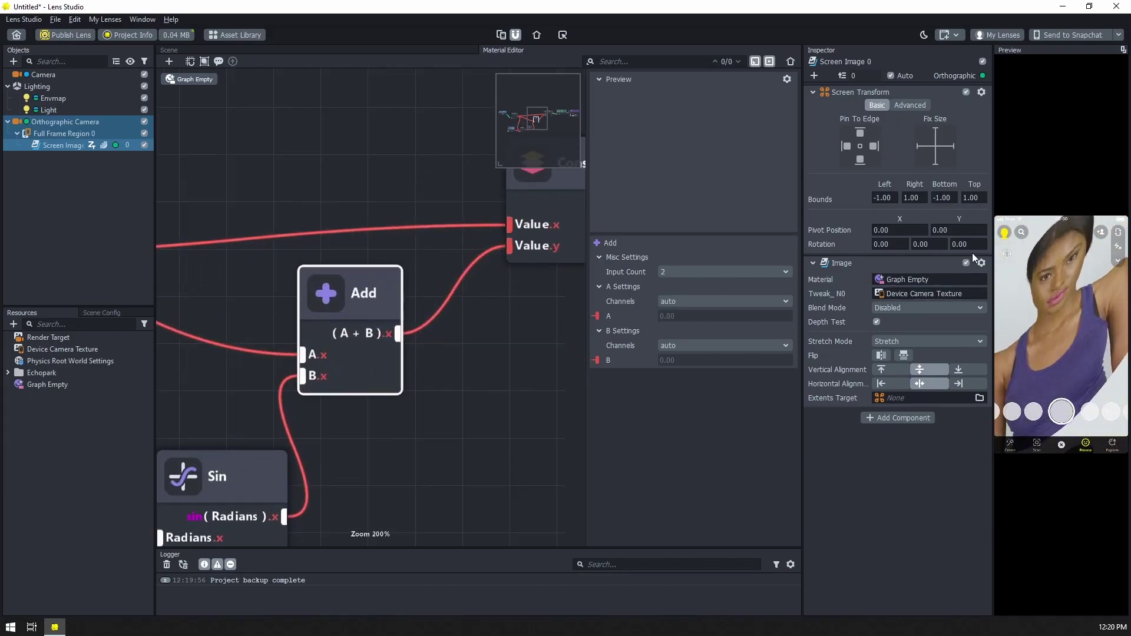
pyautogui.moveTo(450, 376); pyautogui.dragTo(442, 344, button='middle')
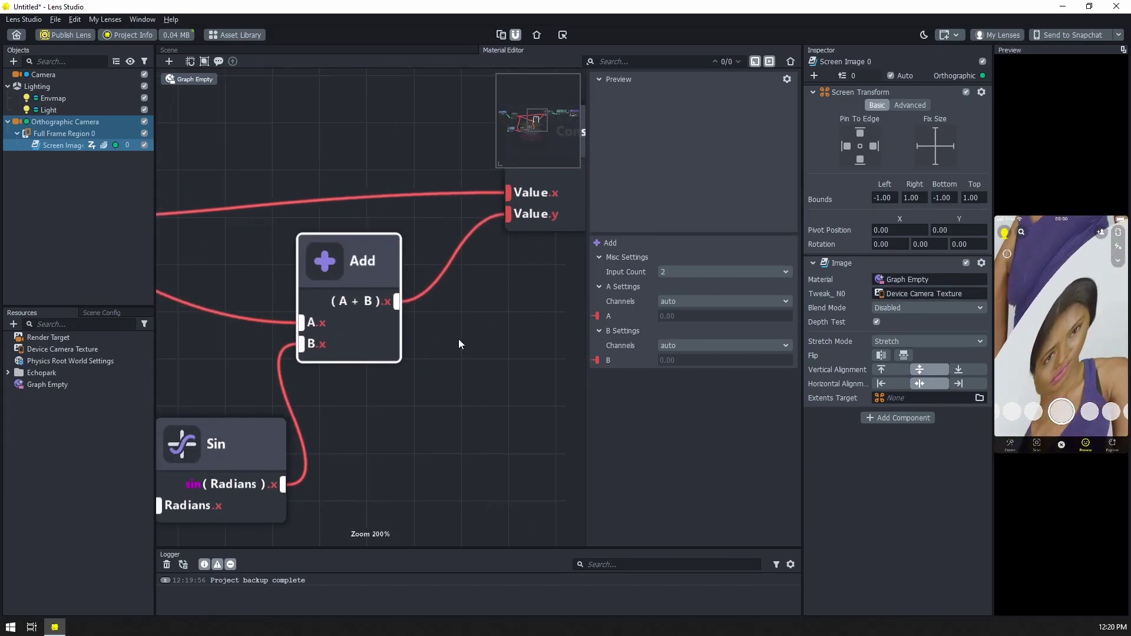
pyautogui.moveTo(482, 384); pyautogui.dragTo(418, 380, button='middle')
pyautogui.moveTo(340, 302); pyautogui.dragTo(408, 333)
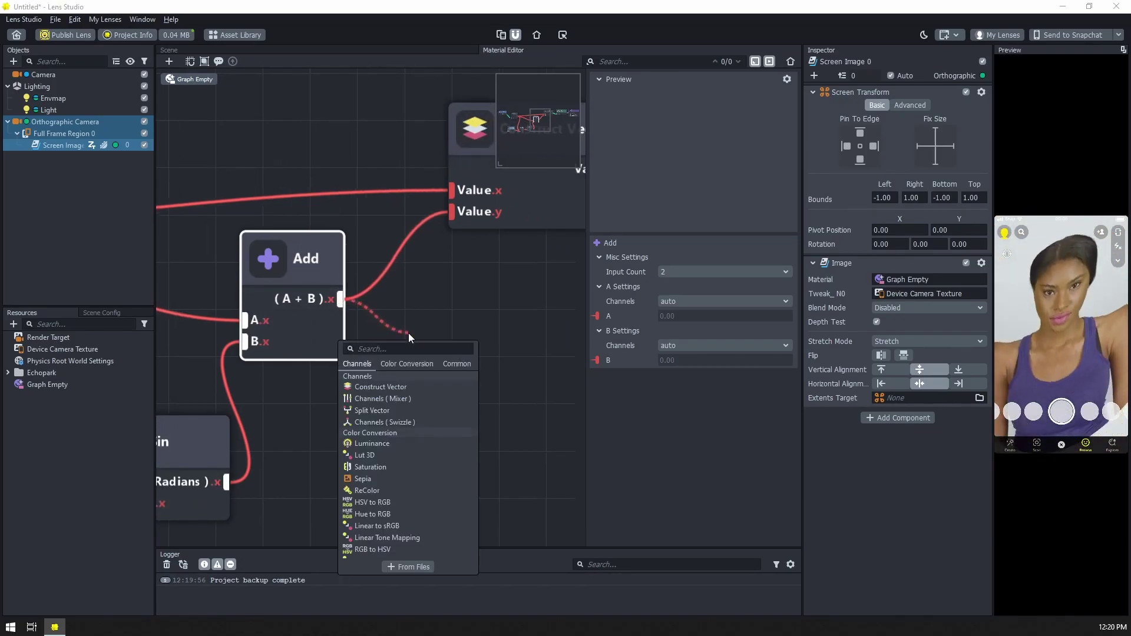
pyautogui.write('mult')
pyautogui.press('Return')
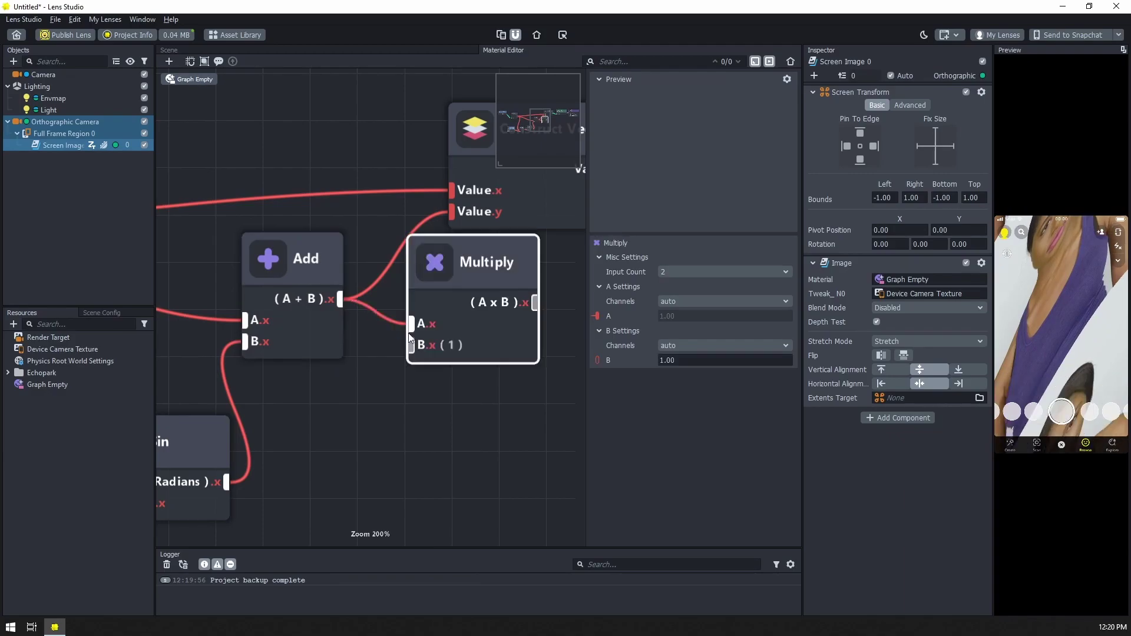
pyautogui.moveTo(452, 292); pyautogui.dragTo(431, 333)
pyautogui.moveTo(517, 343); pyautogui.dragTo(452, 210)
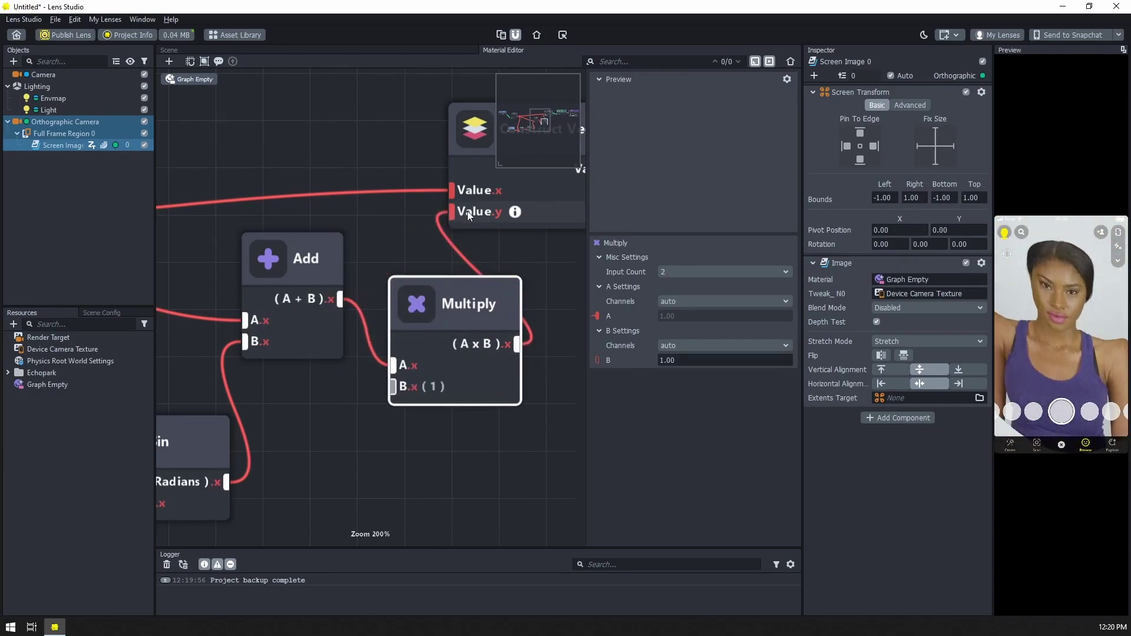
# - Set the Multiply node's B value to 0.1
pyautogui.click(677, 360)
pyautogui.write('.0')
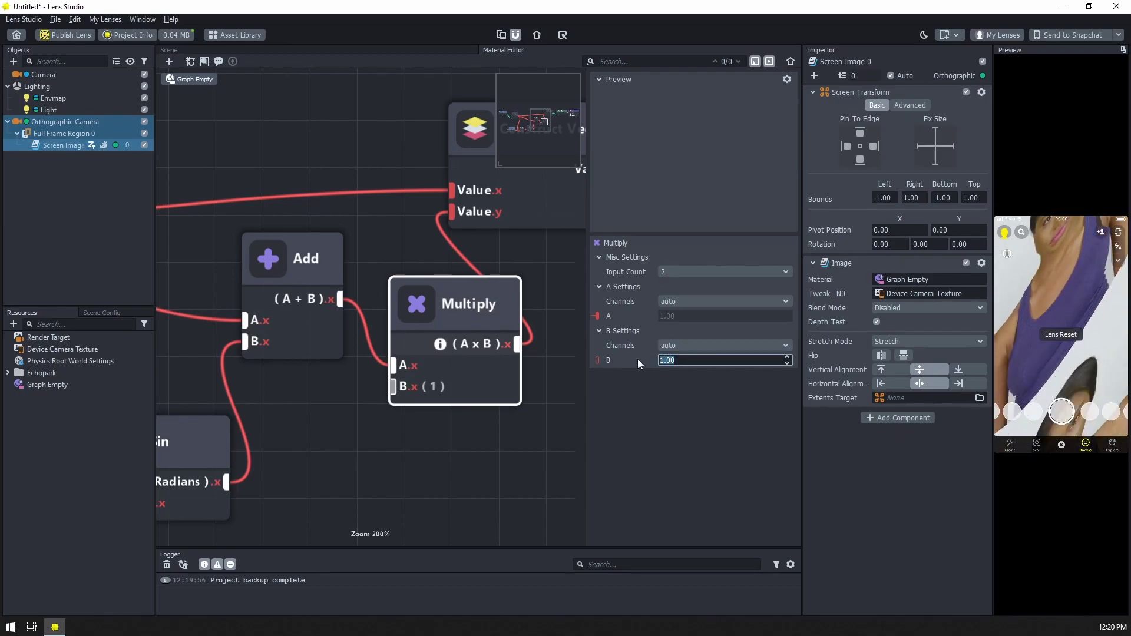
pyautogui.write('1')
pyautogui.press('Return')
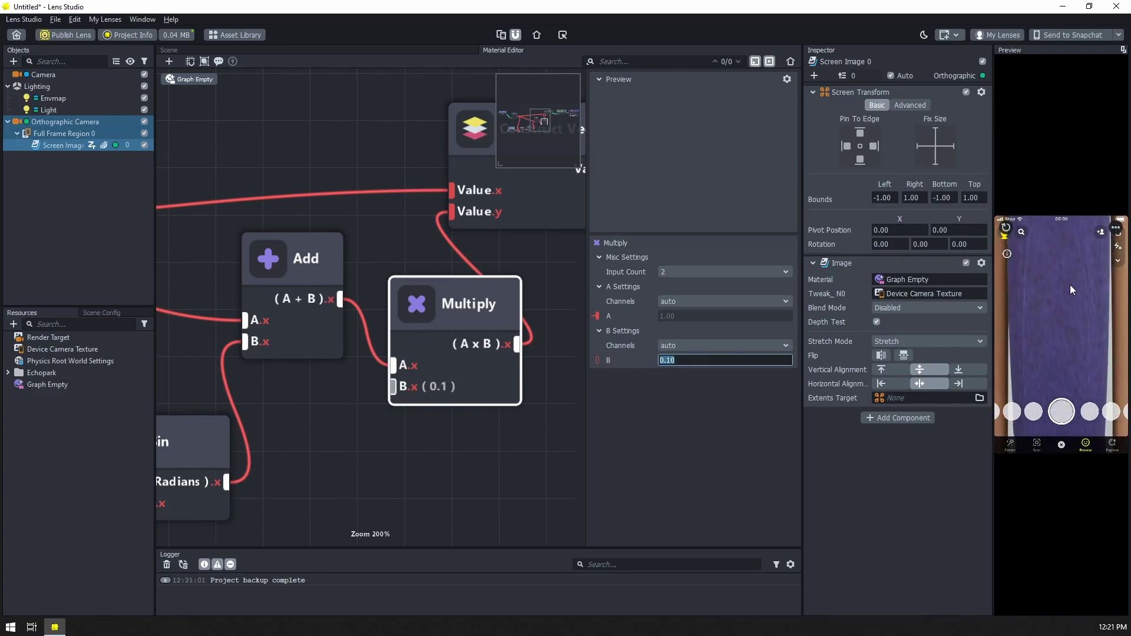
# - Rewire the Multiply node between the Sin output and the second Add's B input, and reconnect that Add's output to Construct Vector's Value y
pyautogui.scroll(-6, 440, 418)
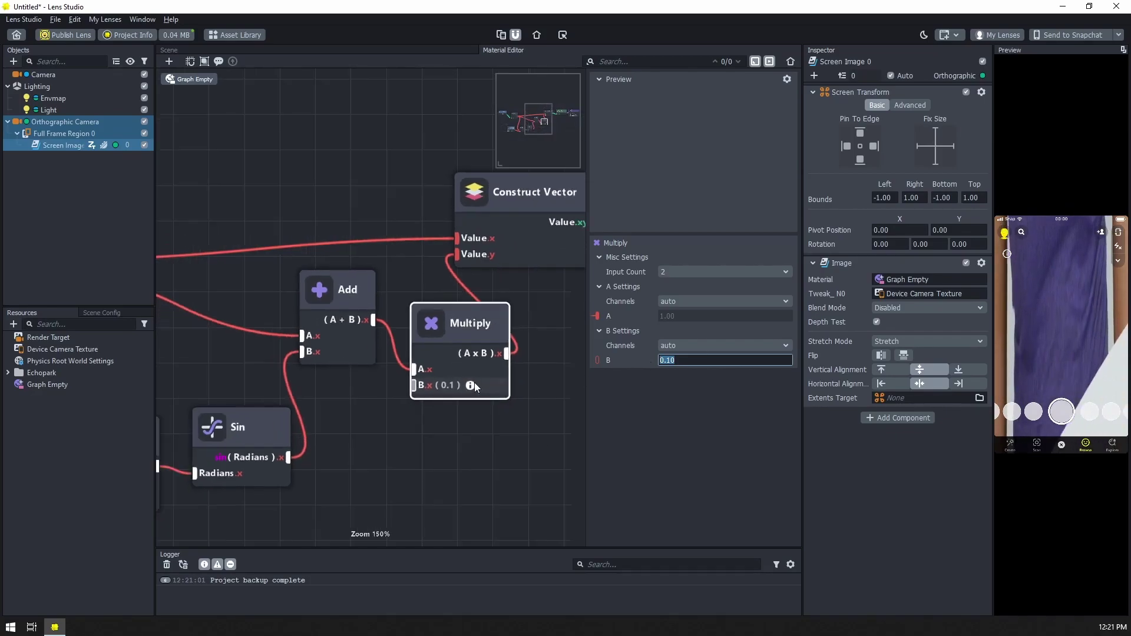
pyautogui.moveTo(441, 418); pyautogui.dragTo(467, 326, button='middle')
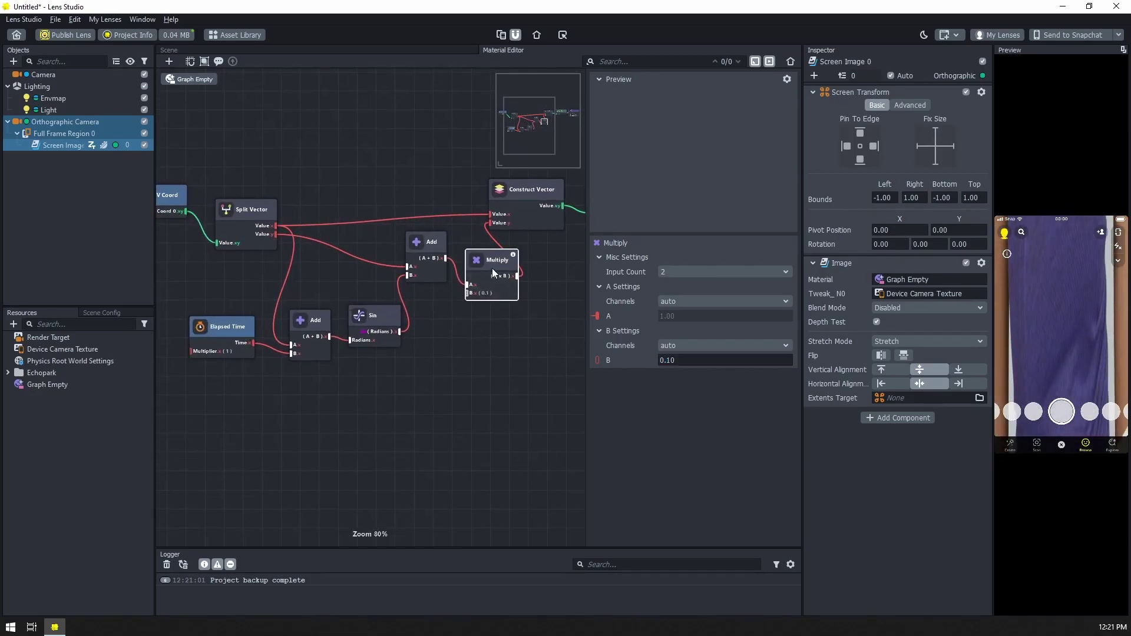
pyautogui.scroll(5, 493, 267)
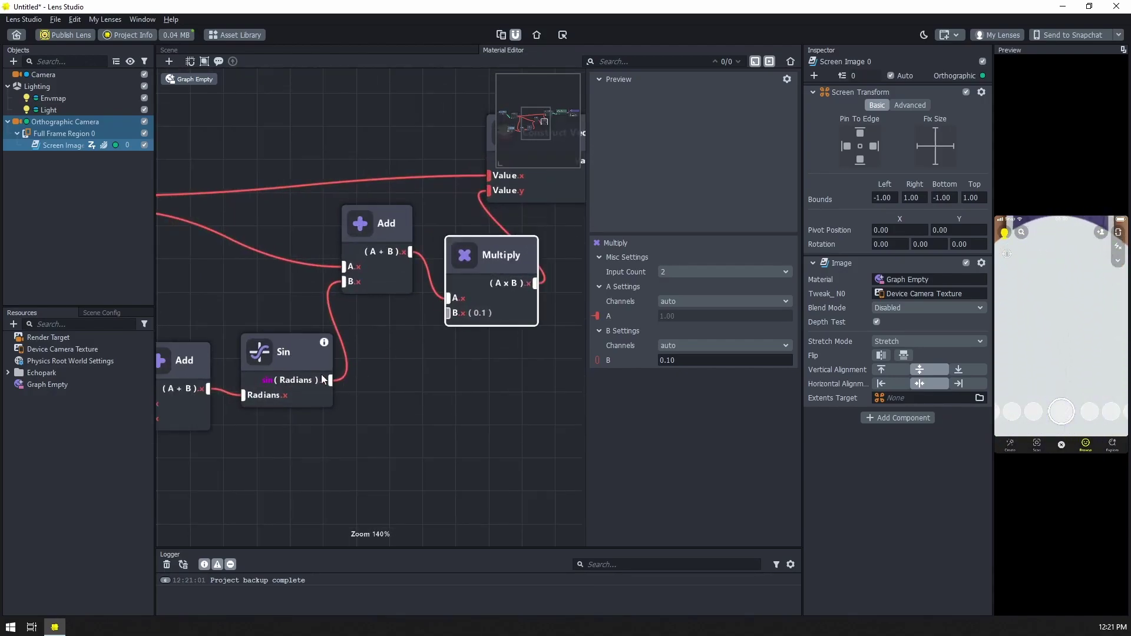
pyautogui.moveTo(329, 382); pyautogui.dragTo(457, 370)
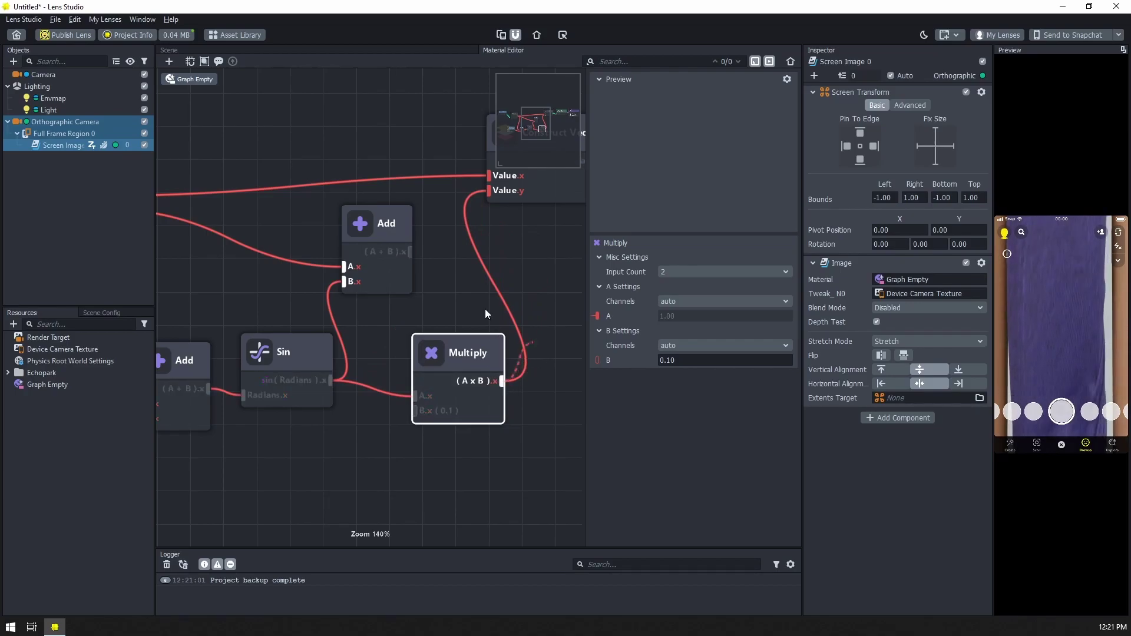
pyautogui.moveTo(342, 293); pyautogui.dragTo(345, 281)
pyautogui.moveTo(409, 253); pyautogui.dragTo(490, 190)
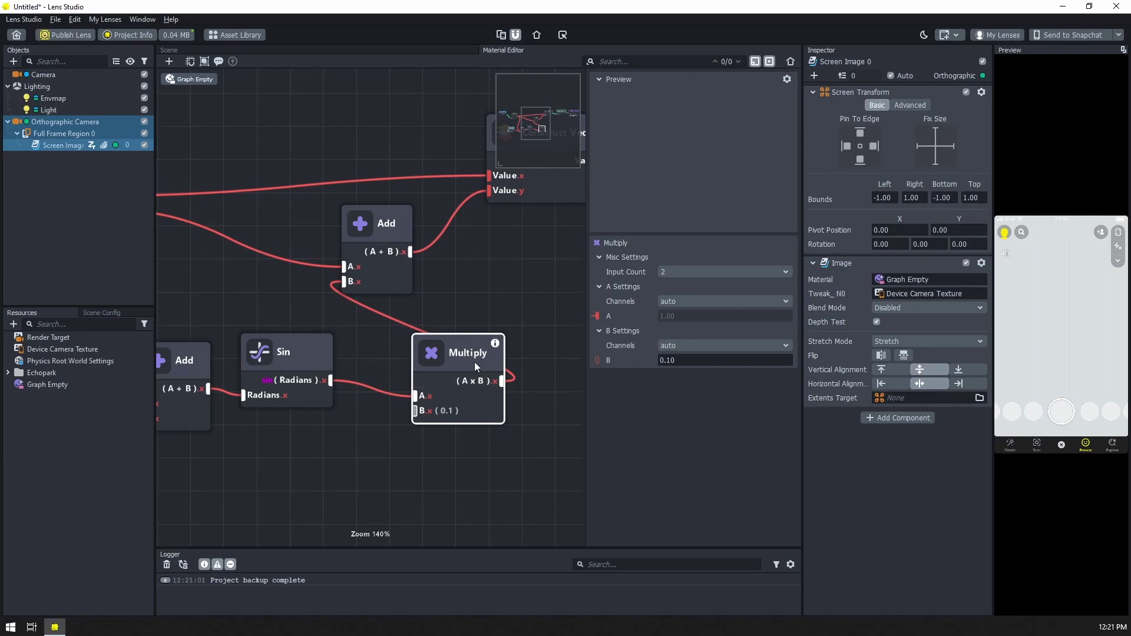
pyautogui.moveTo(470, 356); pyautogui.dragTo(437, 370)
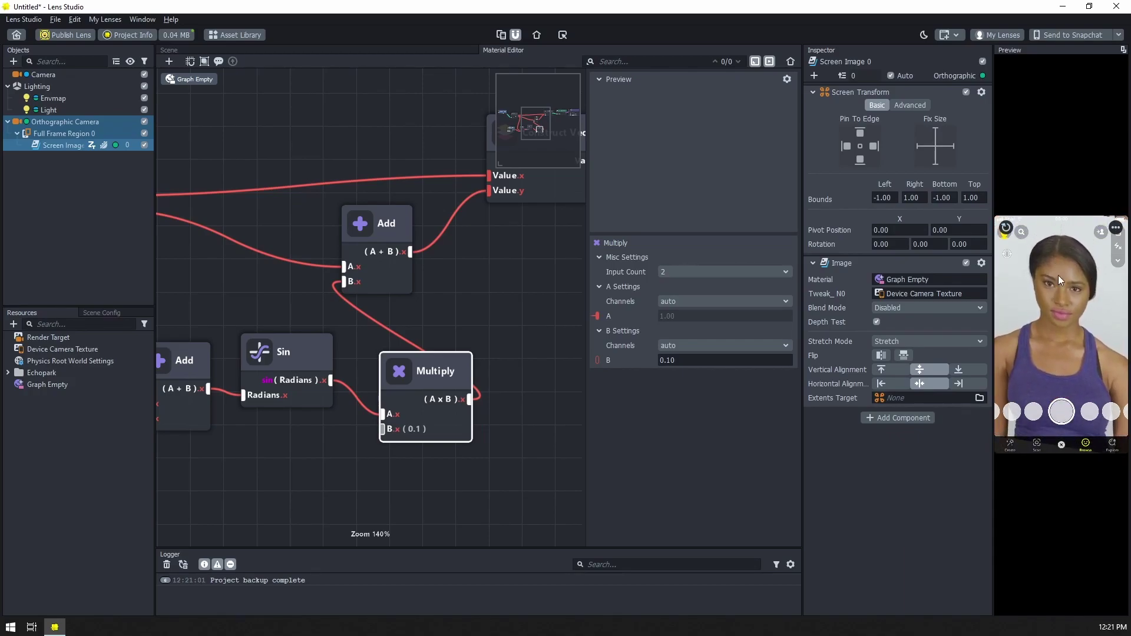
# - Insert a Multiply node between the first Add node and the Sin node, with its B value set to 20
pyautogui.moveTo(276, 384); pyautogui.dragTo(473, 266, button='middle')
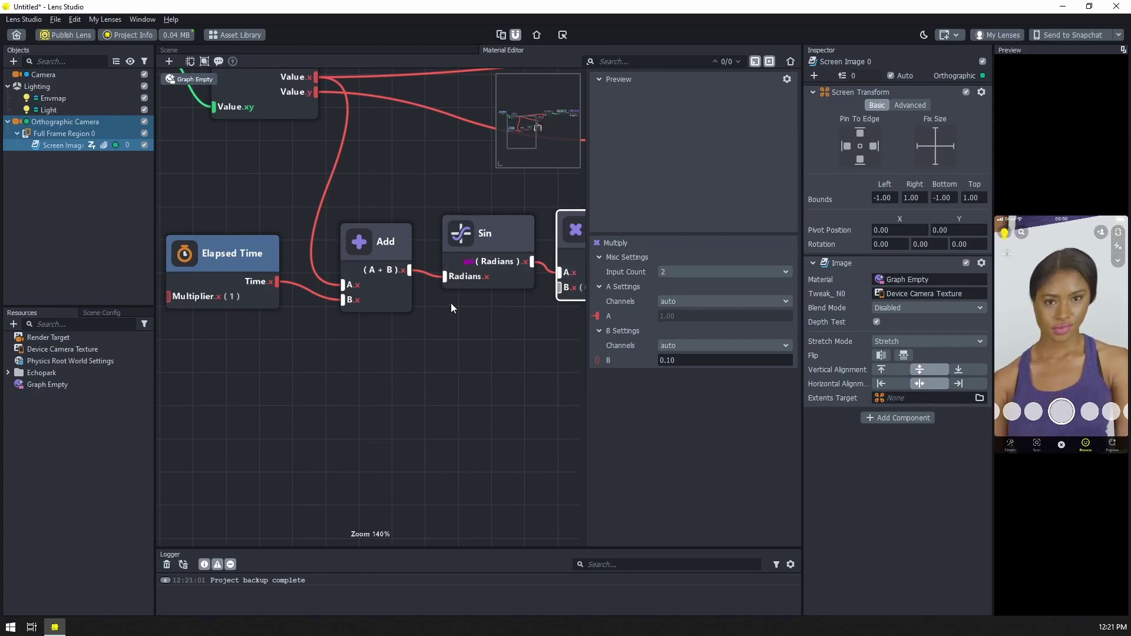
pyautogui.scroll(4, 451, 302)
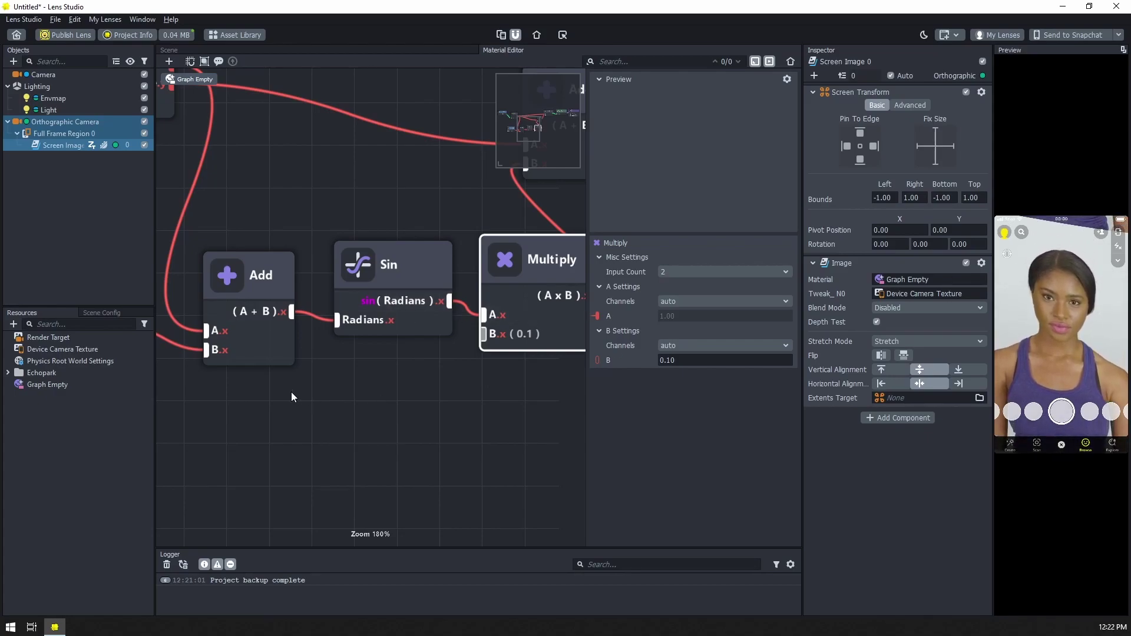
pyautogui.moveTo(288, 391); pyautogui.dragTo(496, 356, button='middle')
pyautogui.click(223, 263)
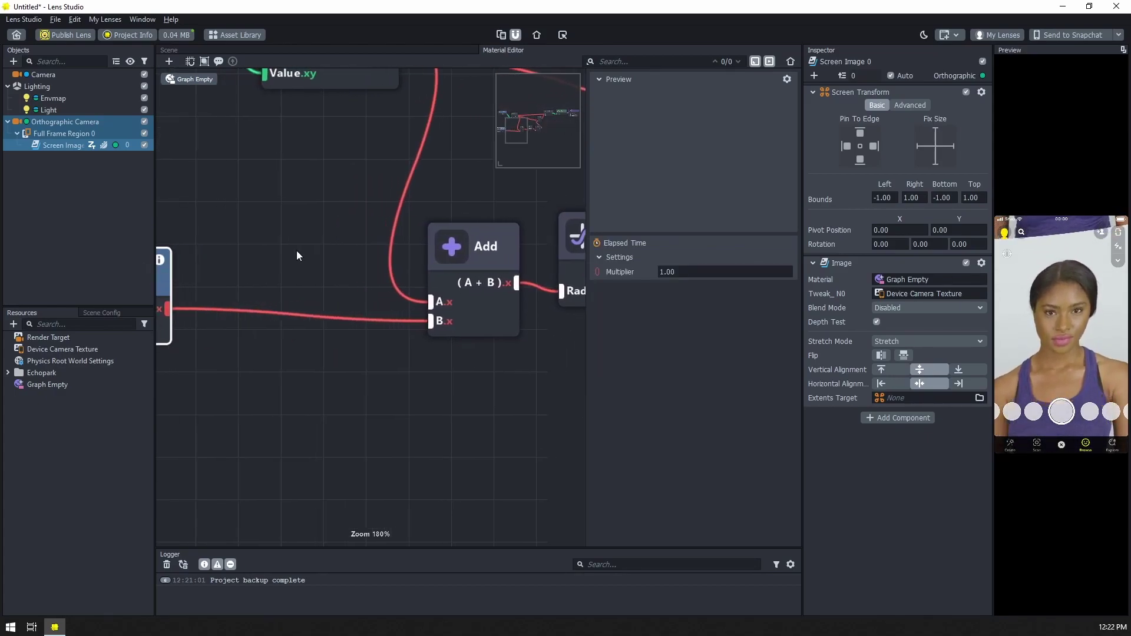
pyautogui.moveTo(483, 244); pyautogui.dragTo(425, 326)
pyautogui.write('mul')
pyautogui.press('Return')
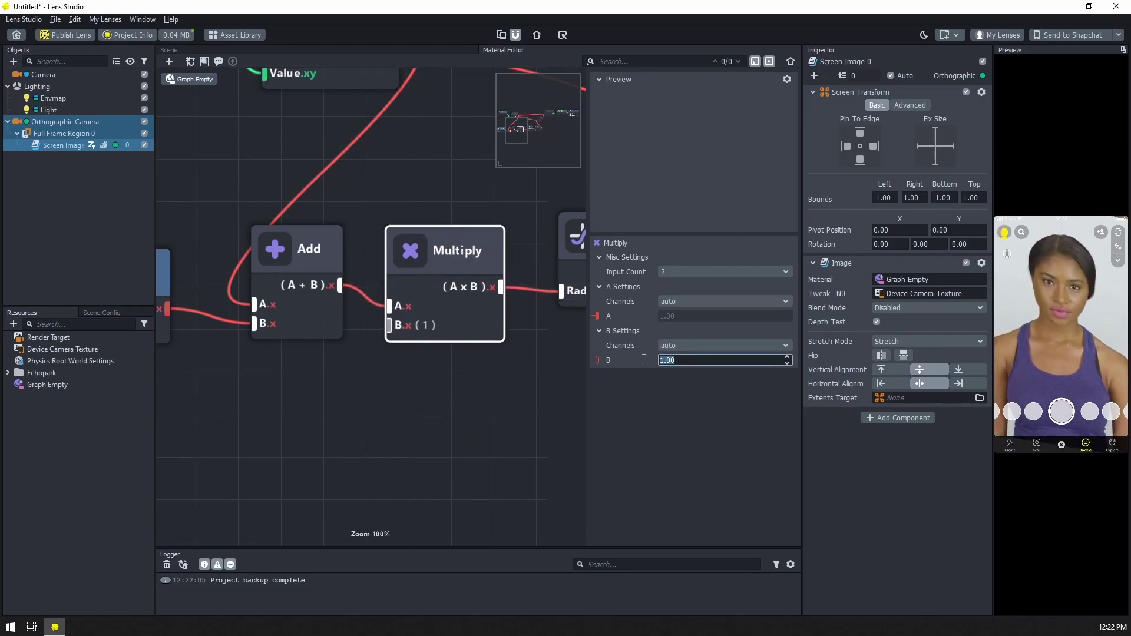
pyautogui.write('20')
pyautogui.press('Return')
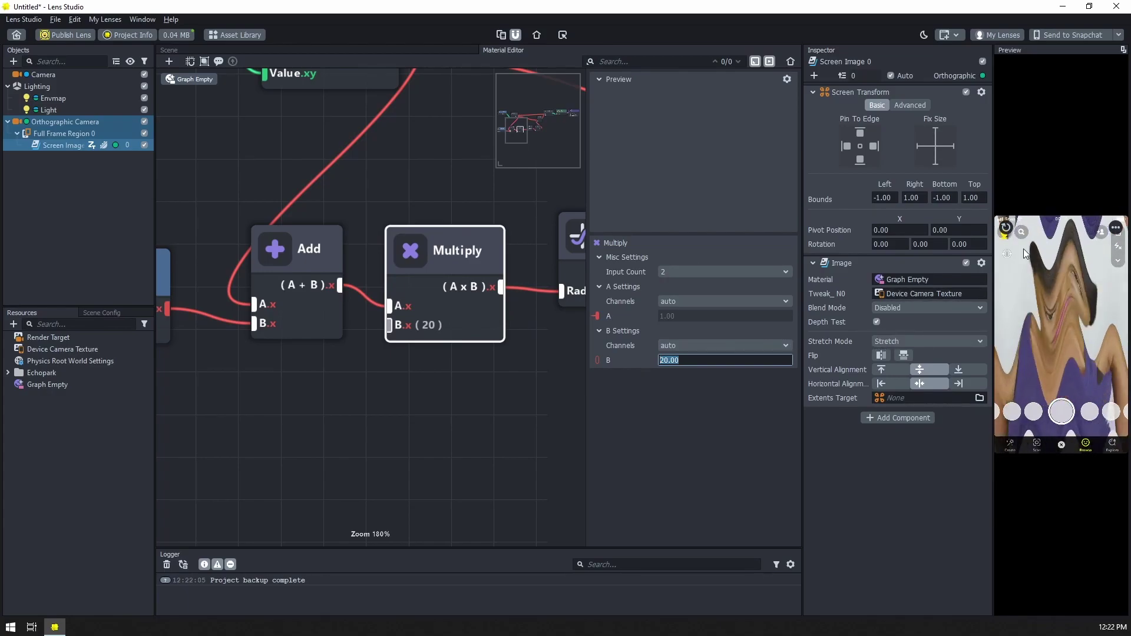
# - Set the B value of the Multiply node following the Sin node to 0.01
pyautogui.scroll(-1, 557, 330)
pyautogui.moveTo(557, 330); pyautogui.dragTo(115, 315, button='middle')
pyautogui.click(369, 229)
pyautogui.doubleClick(690, 359)
pyautogui.write('0.01')
pyautogui.press('Return')
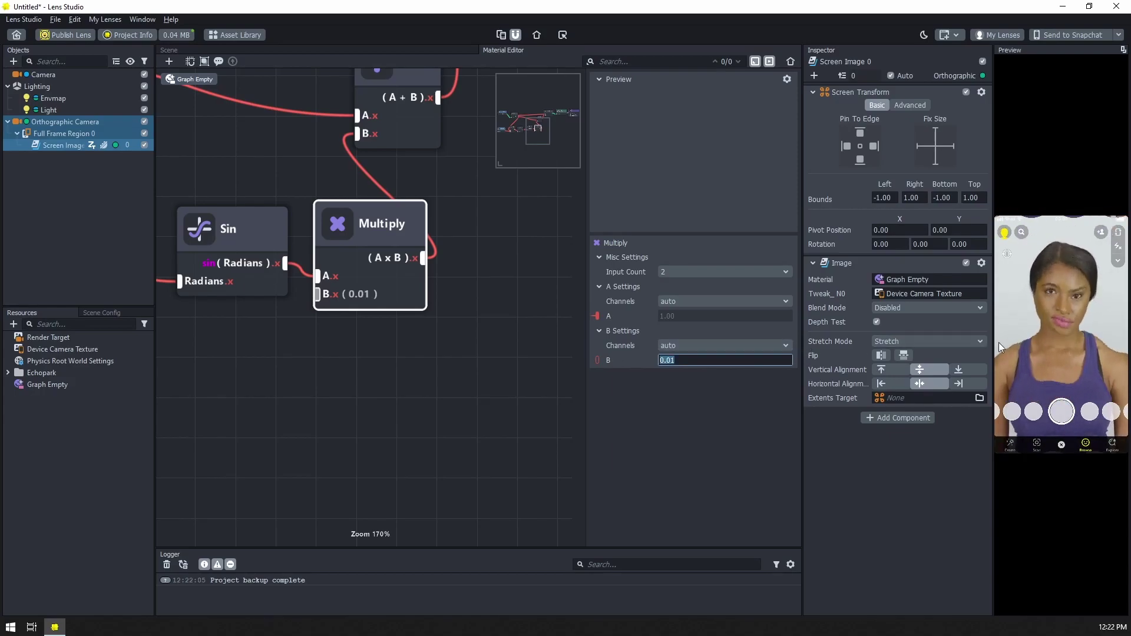
# - Set the Elapsed Time node's Multiplier to 0.3 and enlarge the lens preview
pyautogui.moveTo(324, 354); pyautogui.dragTo(751, 340, button='middle')
pyautogui.moveTo(436, 289); pyautogui.dragTo(580, 288, button='middle')
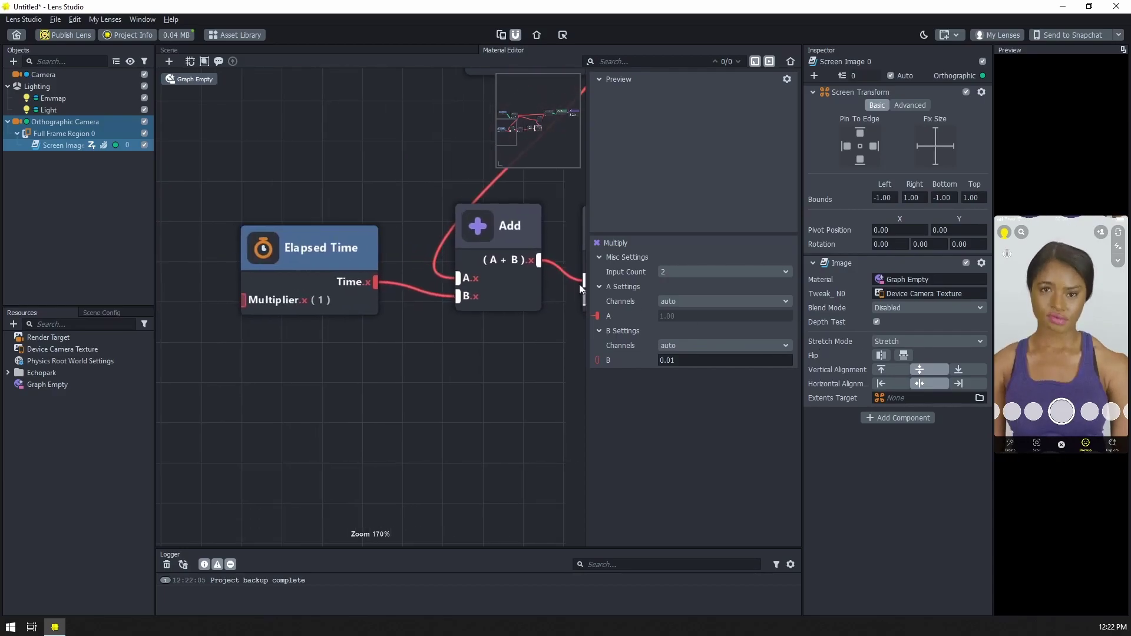
pyautogui.click(312, 265)
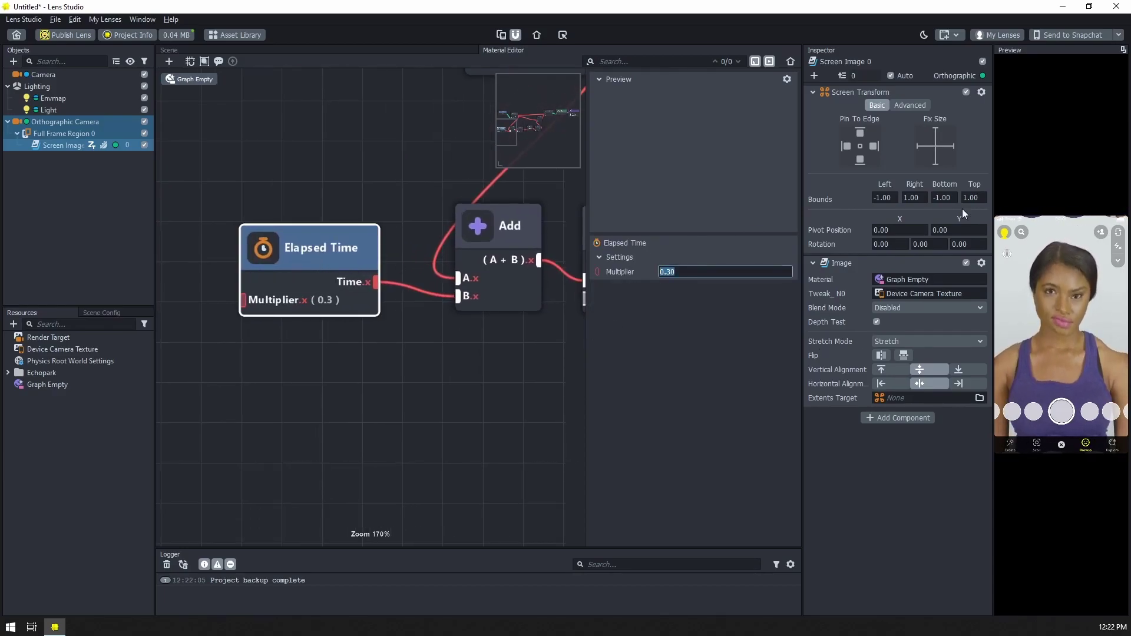
pyautogui.moveTo(558, 216); pyautogui.dragTo(355, 272, button='middle')
pyautogui.moveTo(995, 287); pyautogui.dragTo(854, 287)
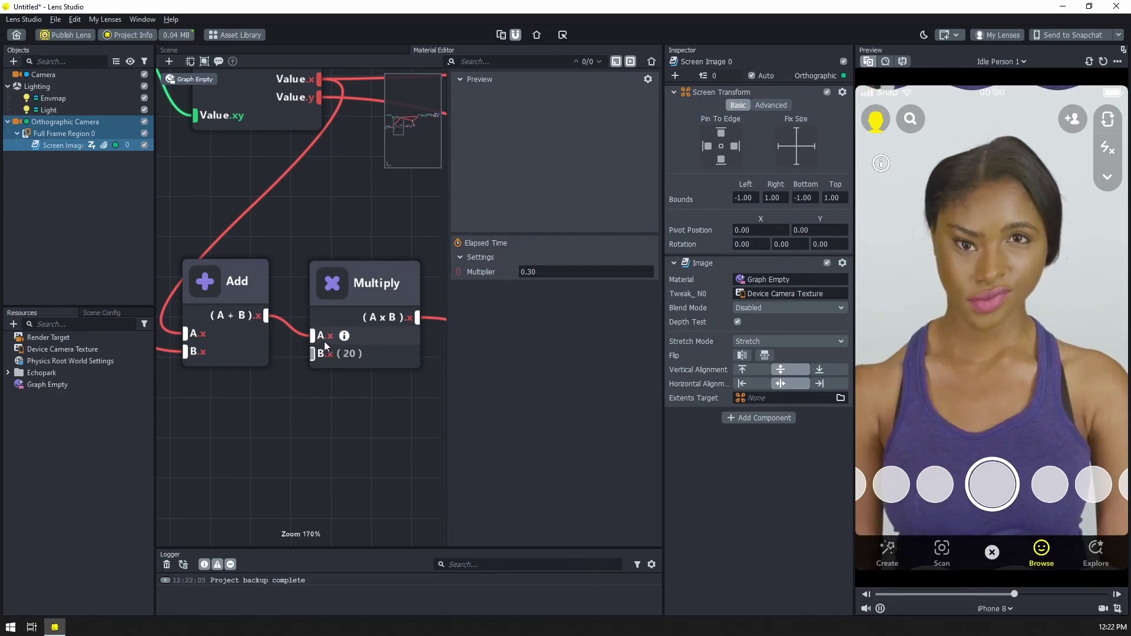
# - Examine the node chain from the Split Vector through the Add, Multiply and Sin nodes to the Construct Vector
pyautogui.scroll(-3, 324, 341)
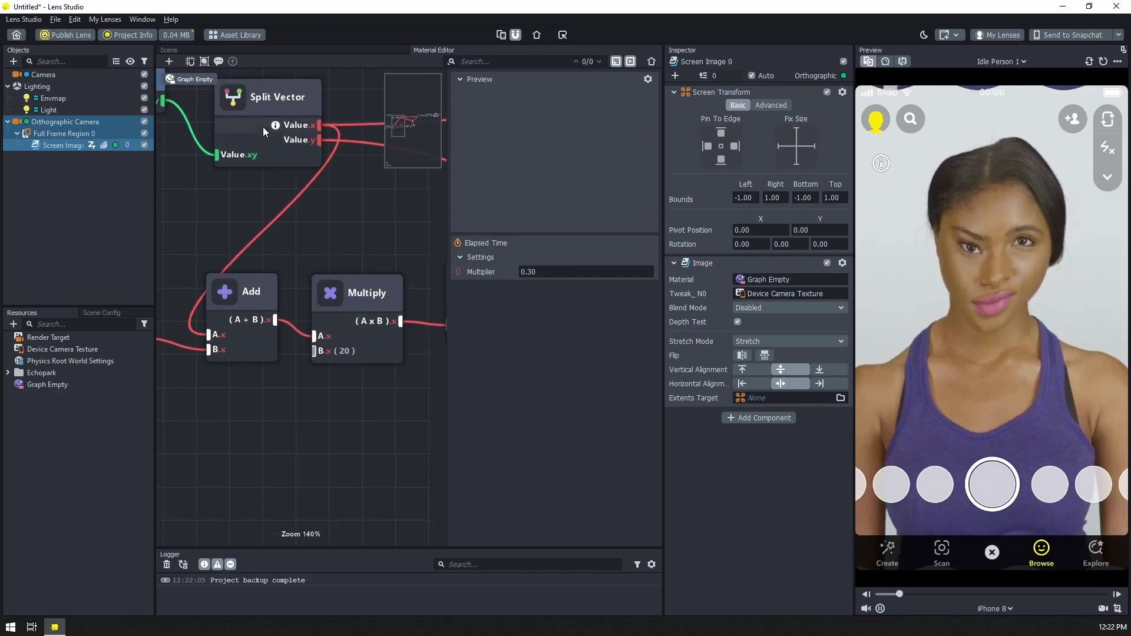
pyautogui.moveTo(260, 249); pyautogui.dragTo(191, 206, button='middle')
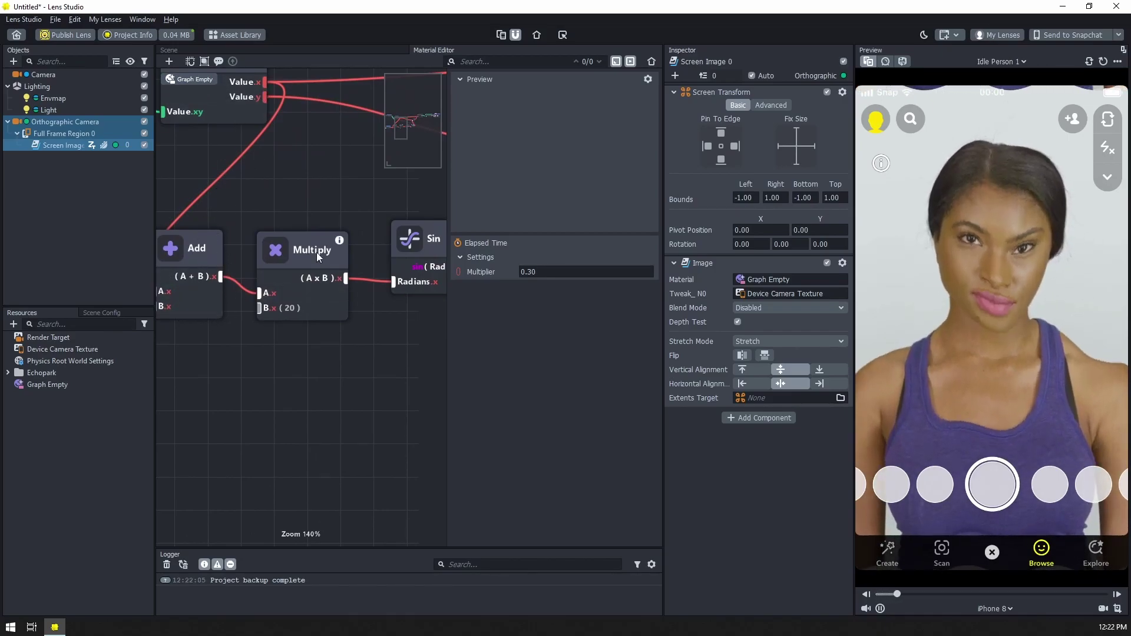
pyautogui.moveTo(372, 348); pyautogui.dragTo(222, 342, button='middle')
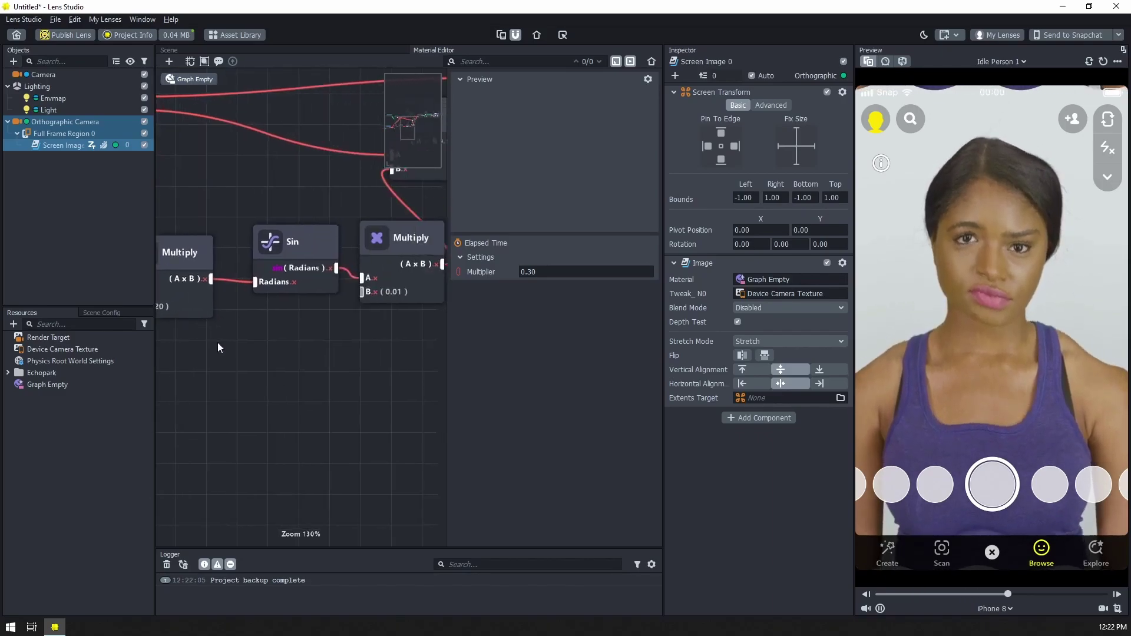
pyautogui.scroll(-1, 248, 255)
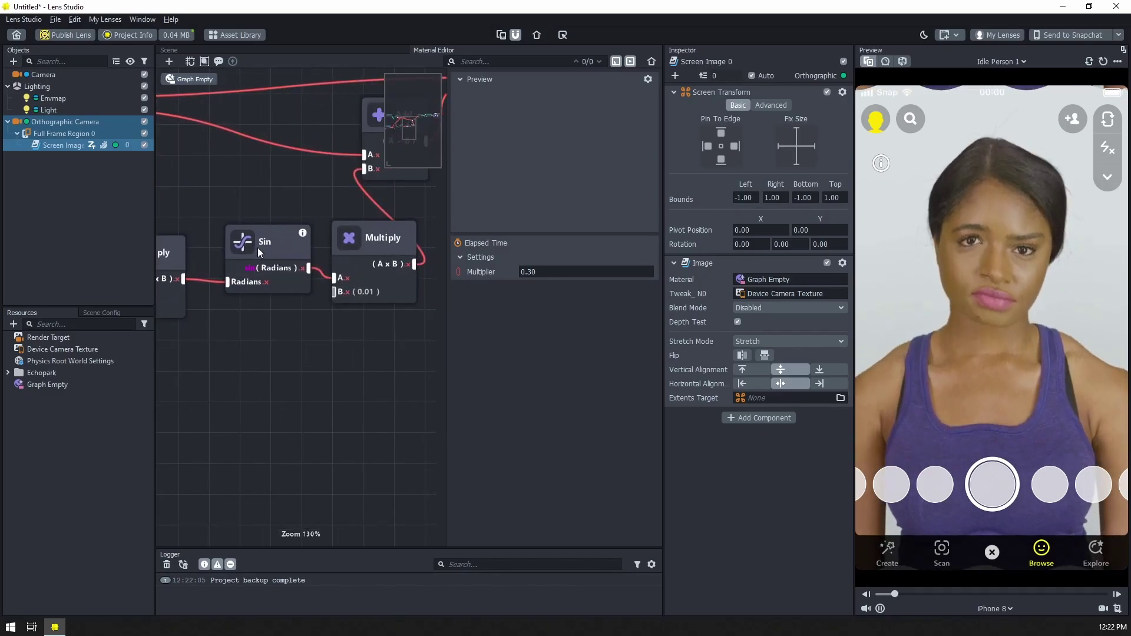
pyautogui.click(362, 242)
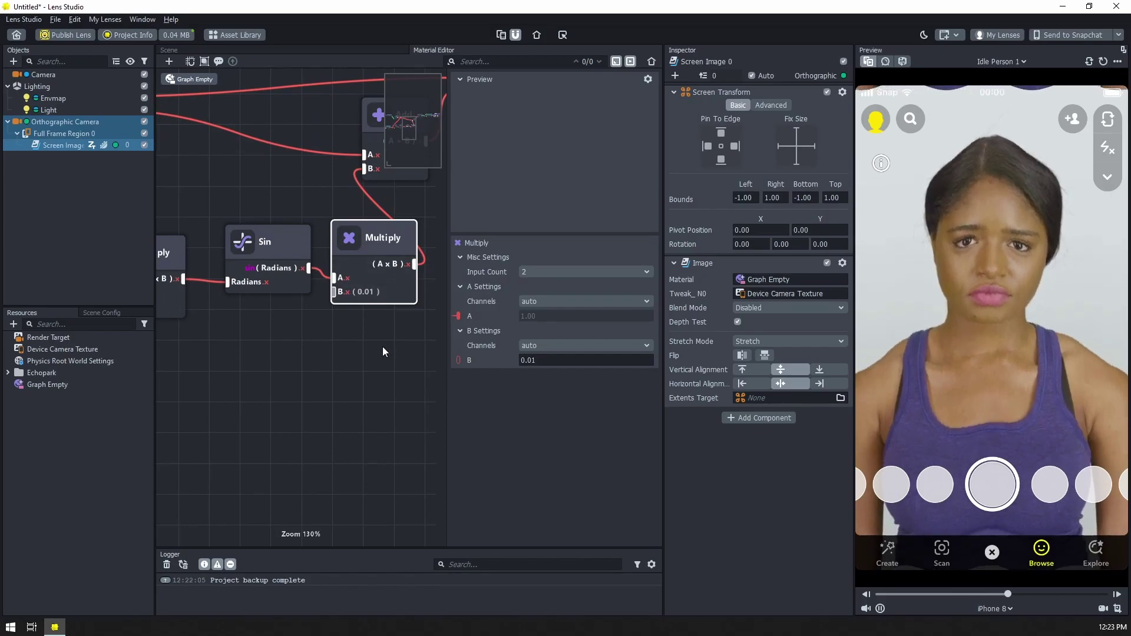
pyautogui.moveTo(385, 344); pyautogui.dragTo(305, 413, button='middle')
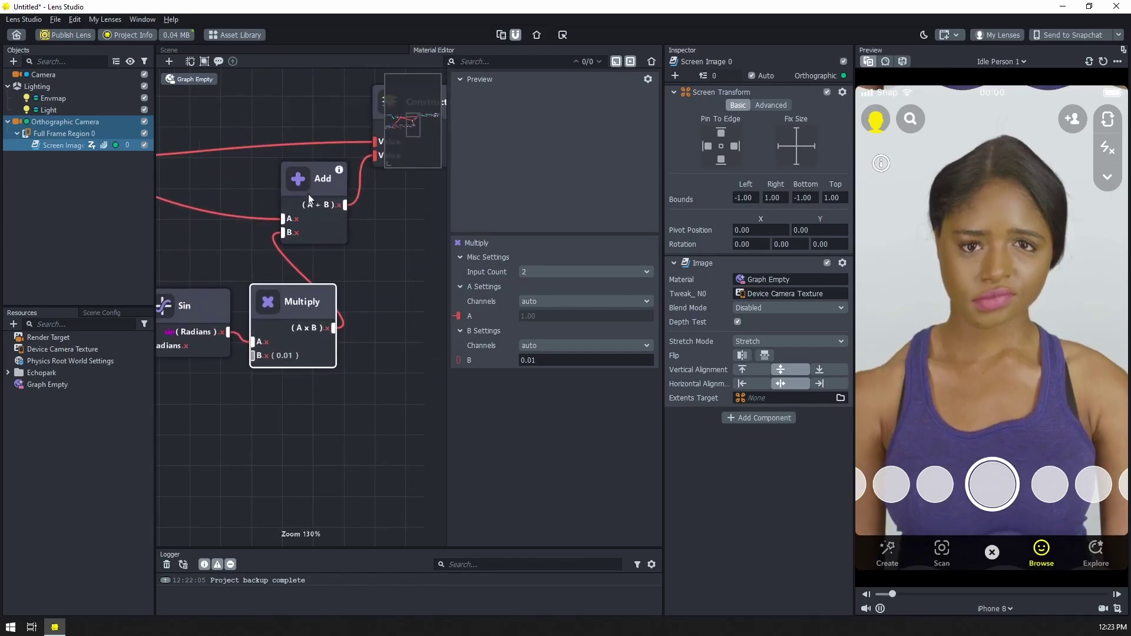
pyautogui.scroll(-1, 372, 224)
pyautogui.moveTo(377, 223); pyautogui.dragTo(273, 264, button='middle')
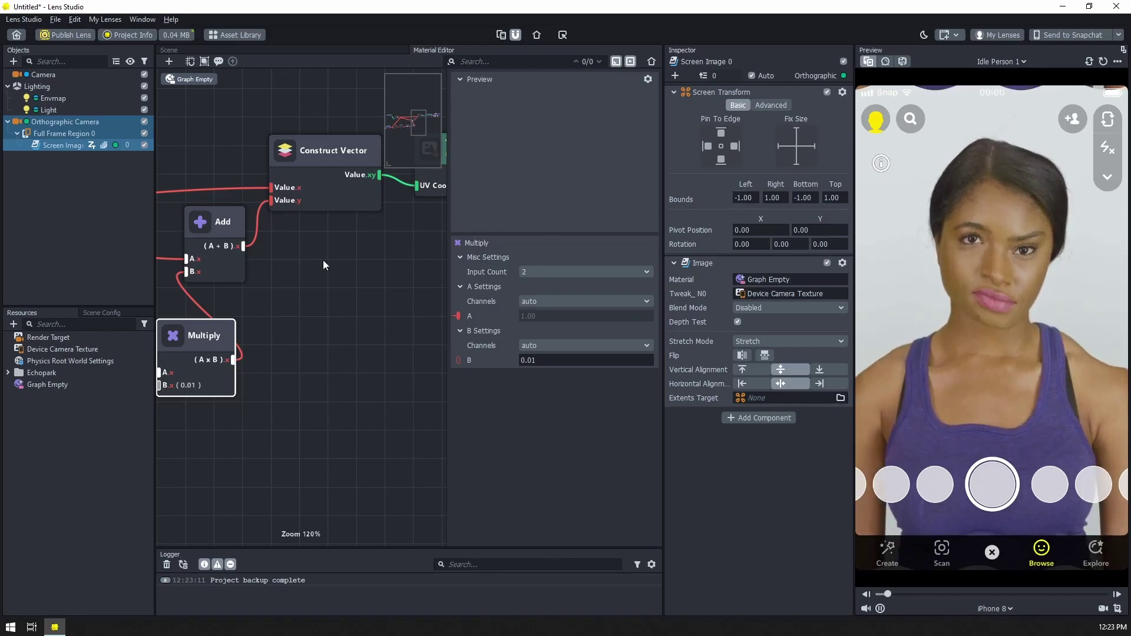
# - Enlarge the screen image past its frame in the scene, to about -1.20 left and 1.10 top, and slightly outward at the lower-right corner
pyautogui.click(203, 51)
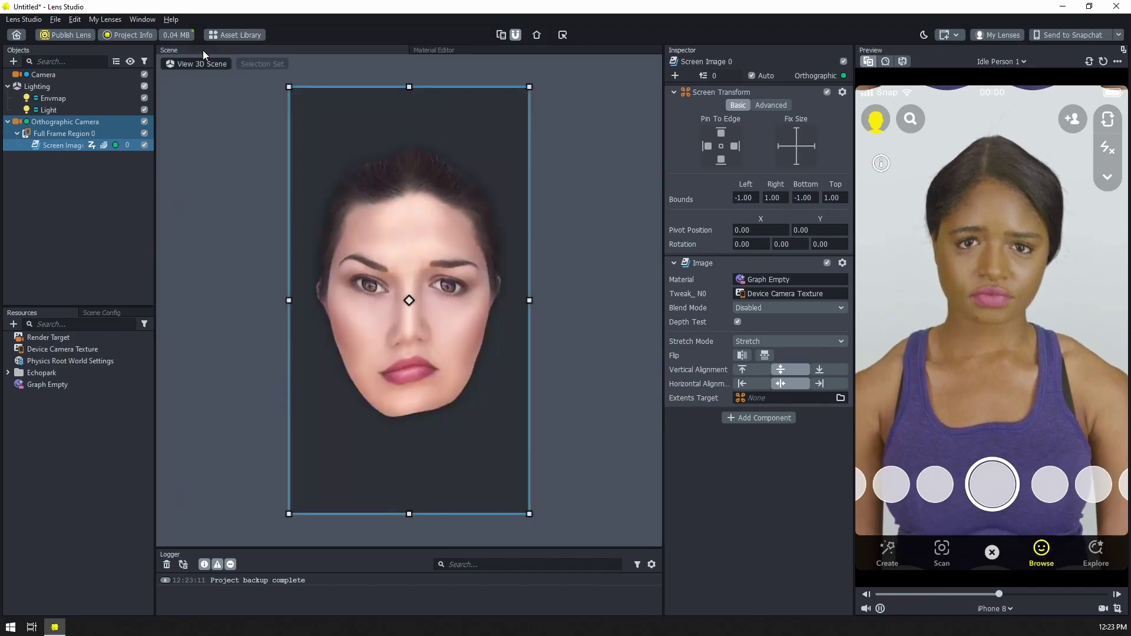
pyautogui.scroll(-5, 399, 224)
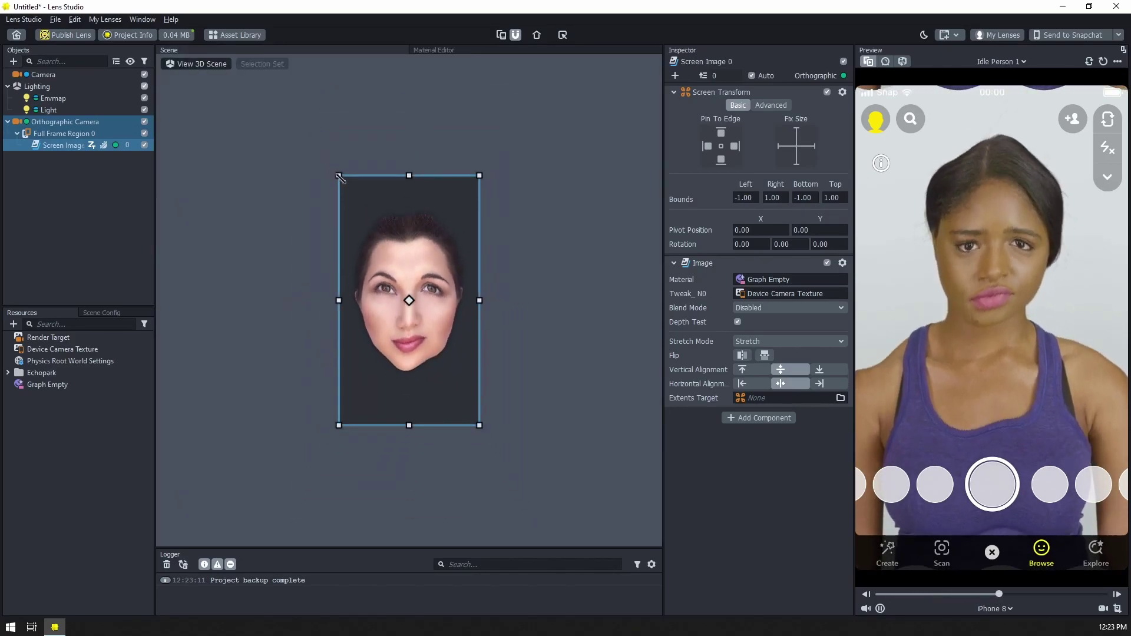
pyautogui.moveTo(336, 174); pyautogui.dragTo(325, 162)
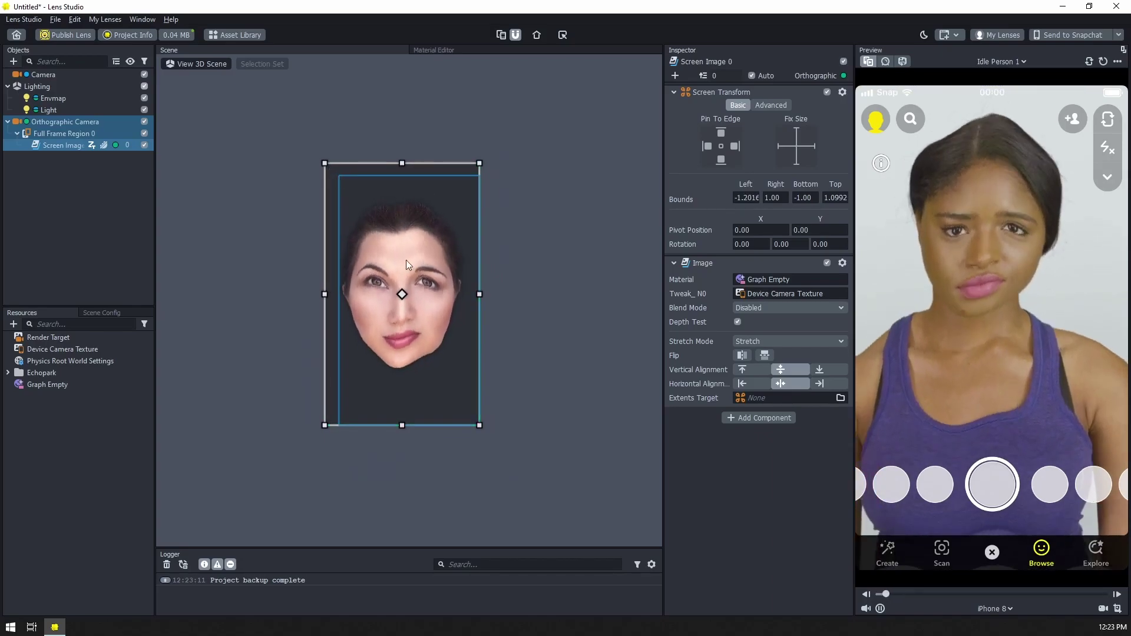
pyautogui.moveTo(479, 425); pyautogui.dragTo(492, 440)
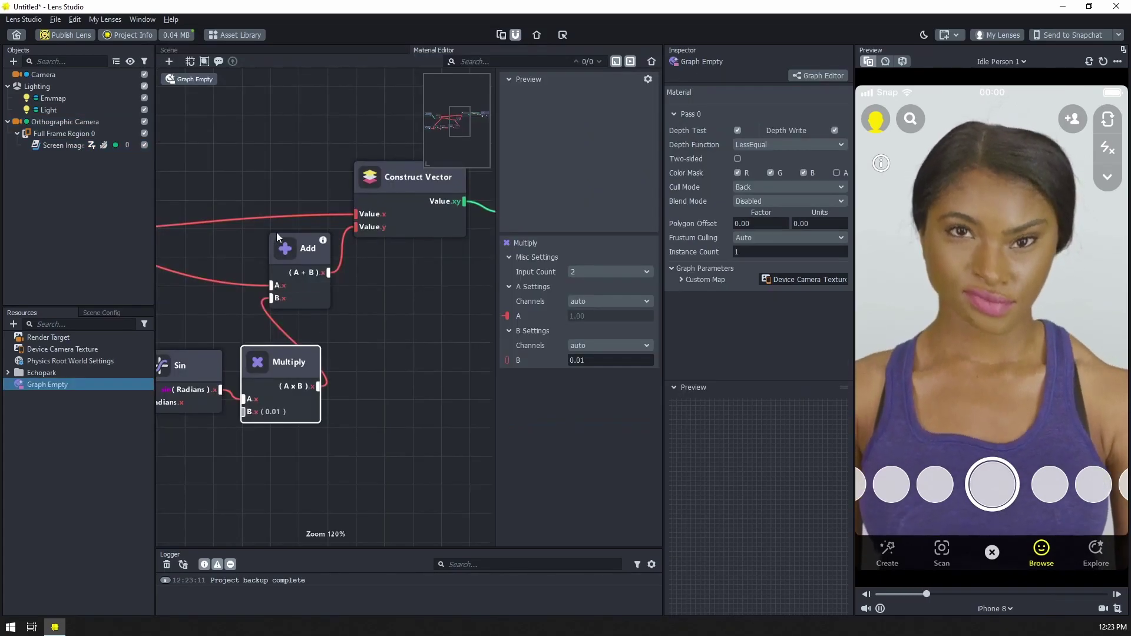
# - Hide the node settings panel beside the graph and shift the Split Vector node slightly up and left, away from the lower Add node
pyautogui.click(659, 306)
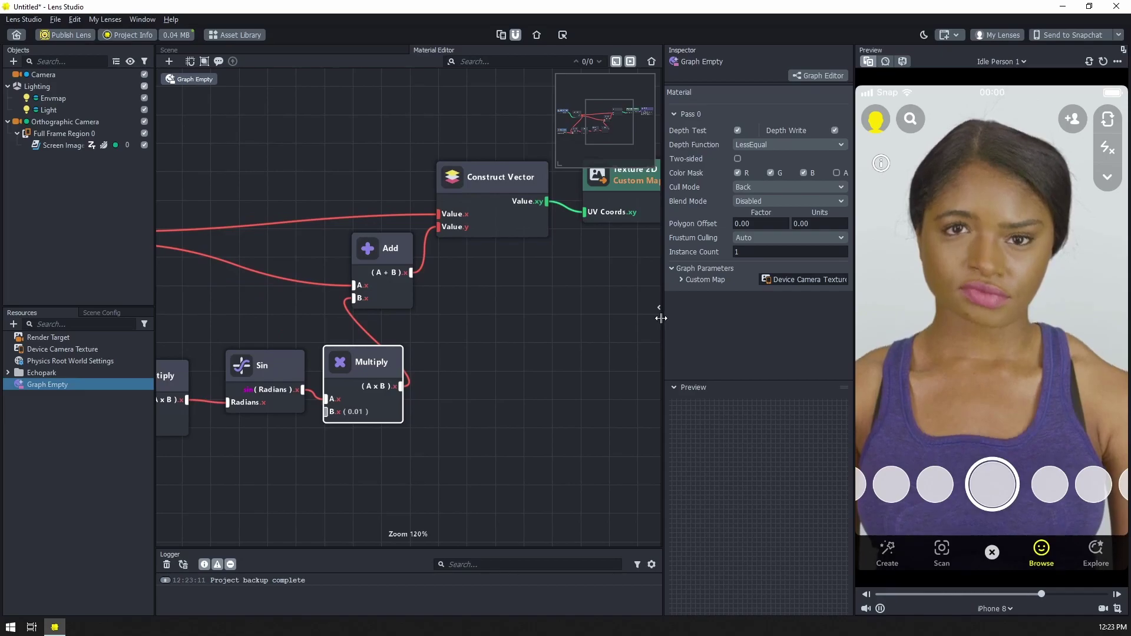
pyautogui.scroll(-5, 440, 320)
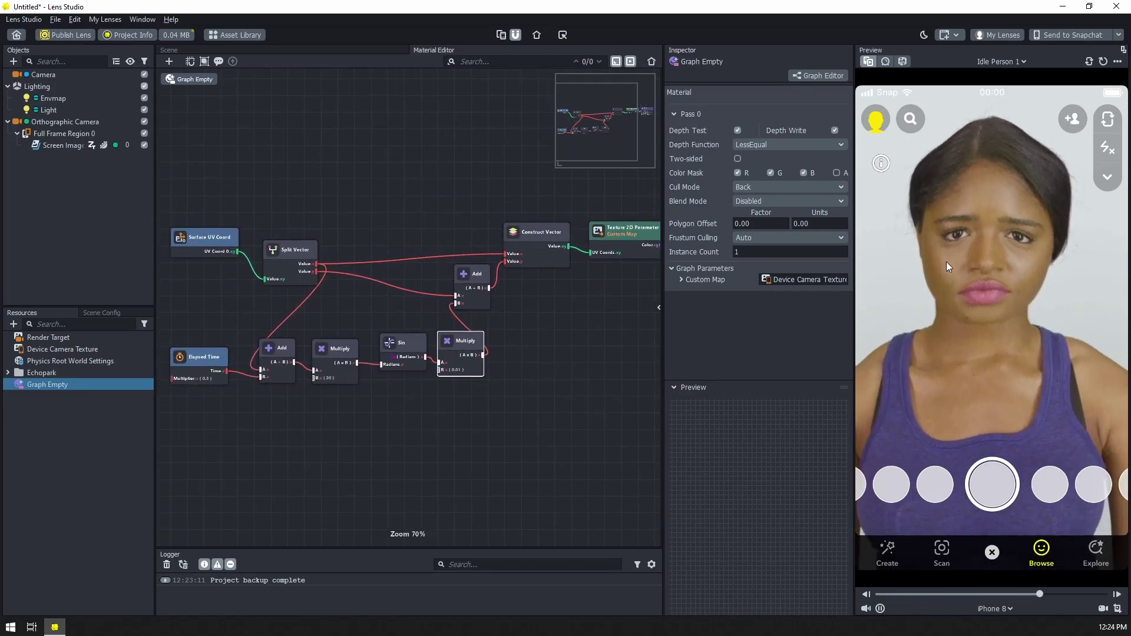
pyautogui.scroll(4, 414, 303)
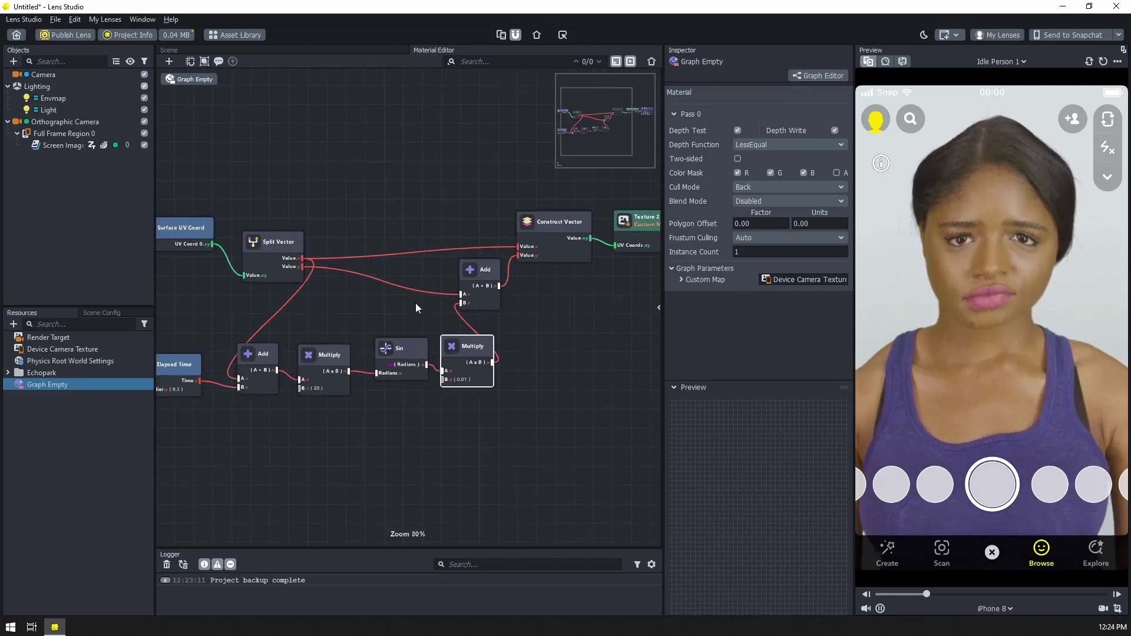
pyautogui.moveTo(250, 230); pyautogui.dragTo(222, 201)
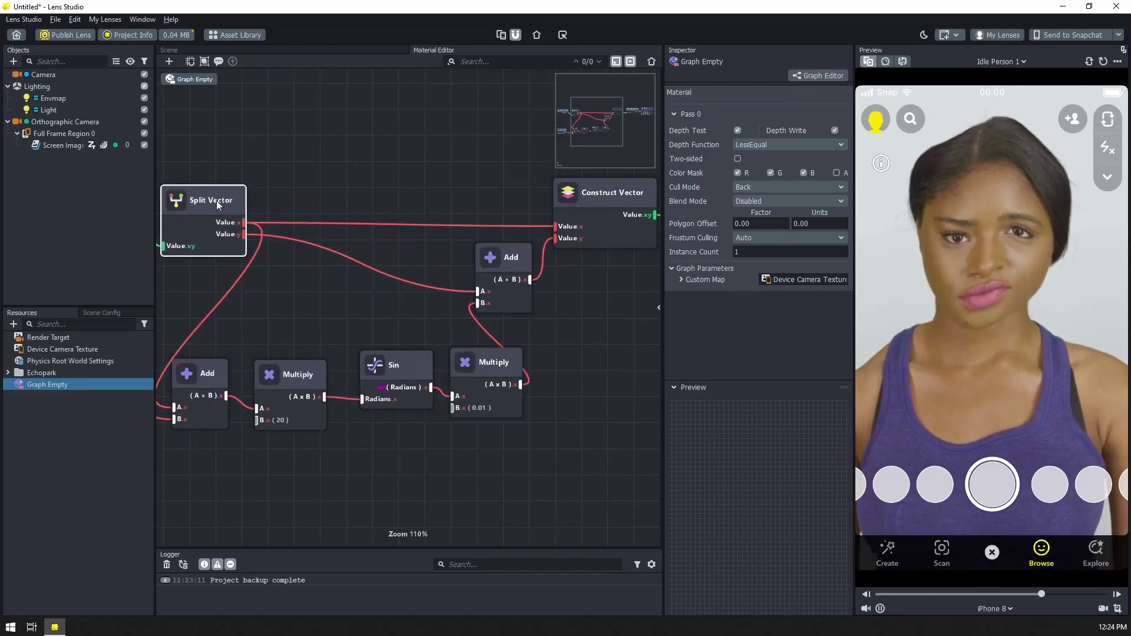
pyautogui.moveTo(249, 302); pyautogui.dragTo(319, 285, button='middle')
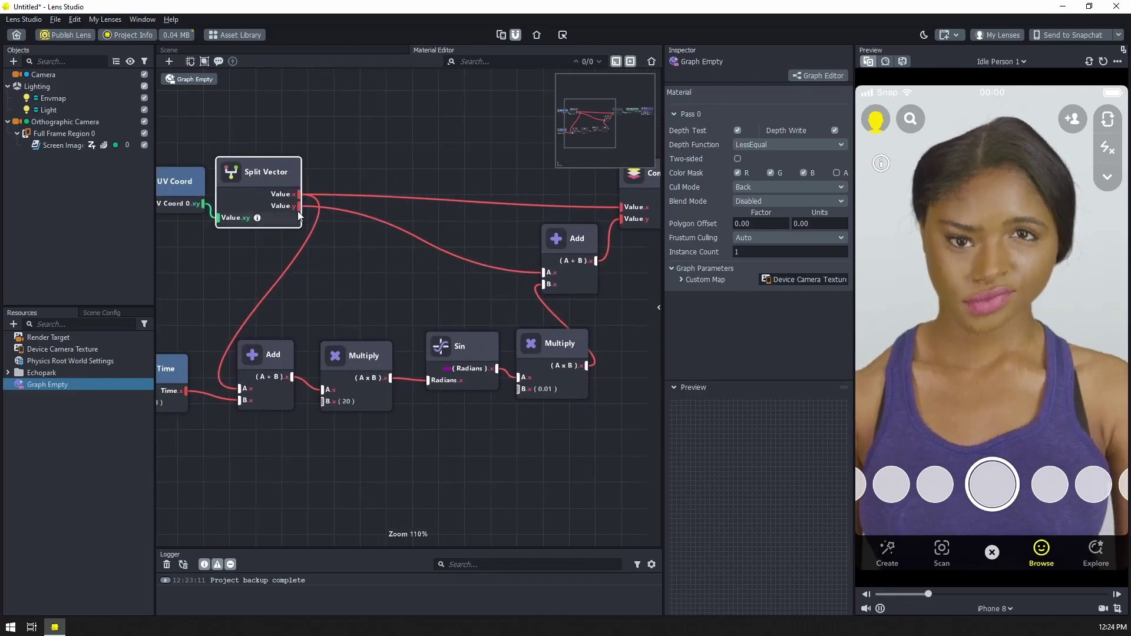
# - Swap the distortion axes: route Split Vector's y to the first Add's A and Construct Vector y, and its x through the second Add to Construct Vector x
pyautogui.moveTo(297, 205); pyautogui.dragTo(298, 206)
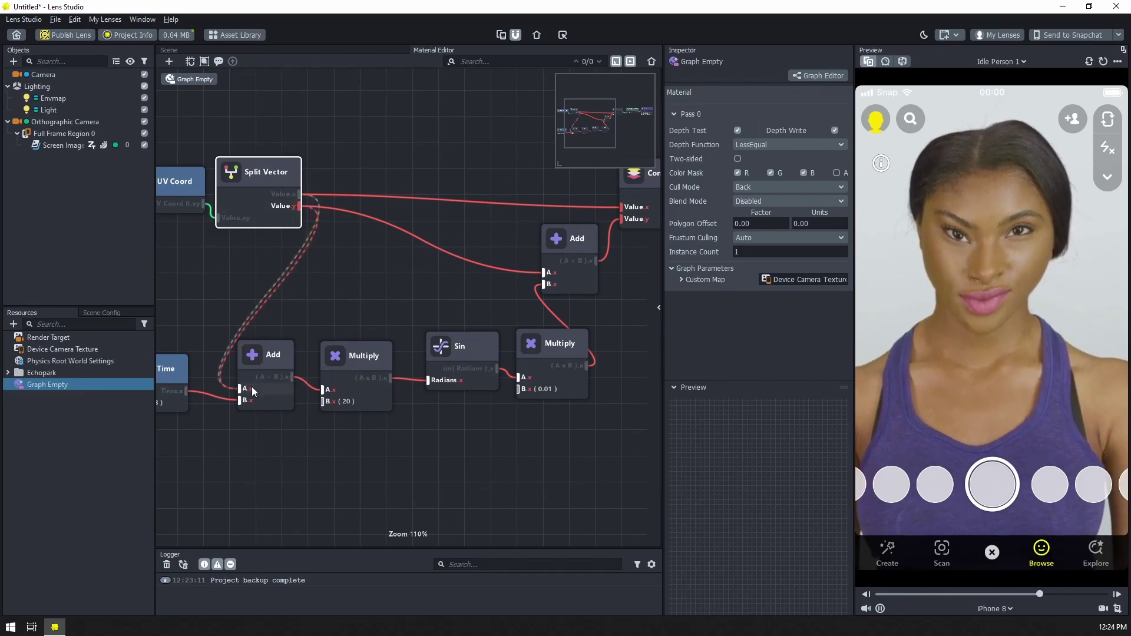
pyautogui.moveTo(299, 205); pyautogui.dragTo(550, 273)
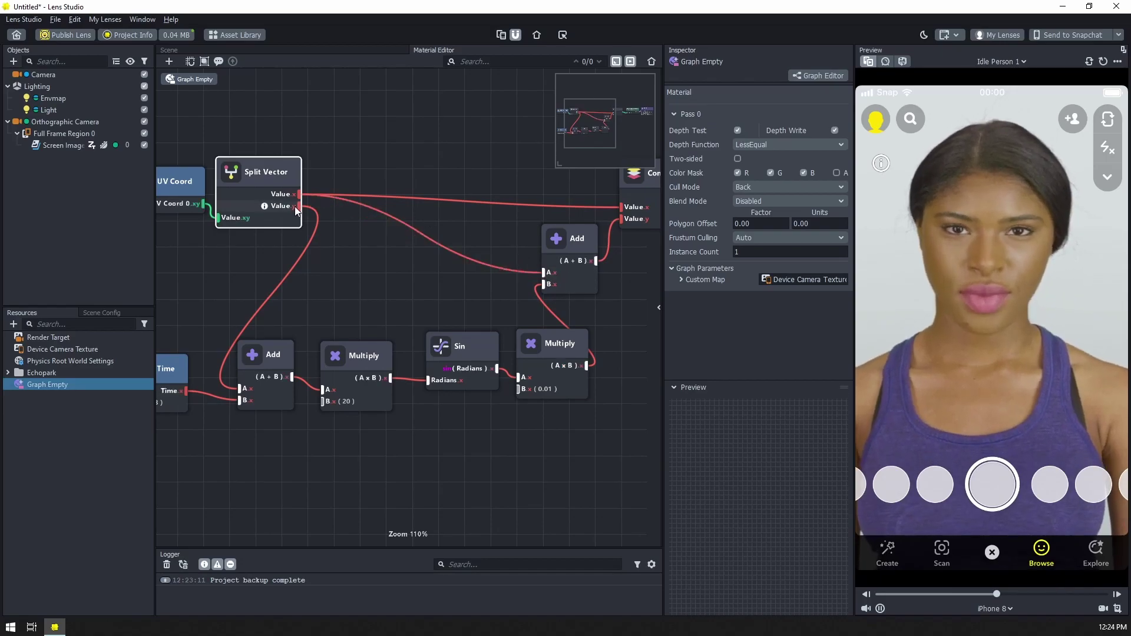
pyautogui.moveTo(299, 206); pyautogui.dragTo(627, 224)
pyautogui.moveTo(595, 261); pyautogui.dragTo(622, 208)
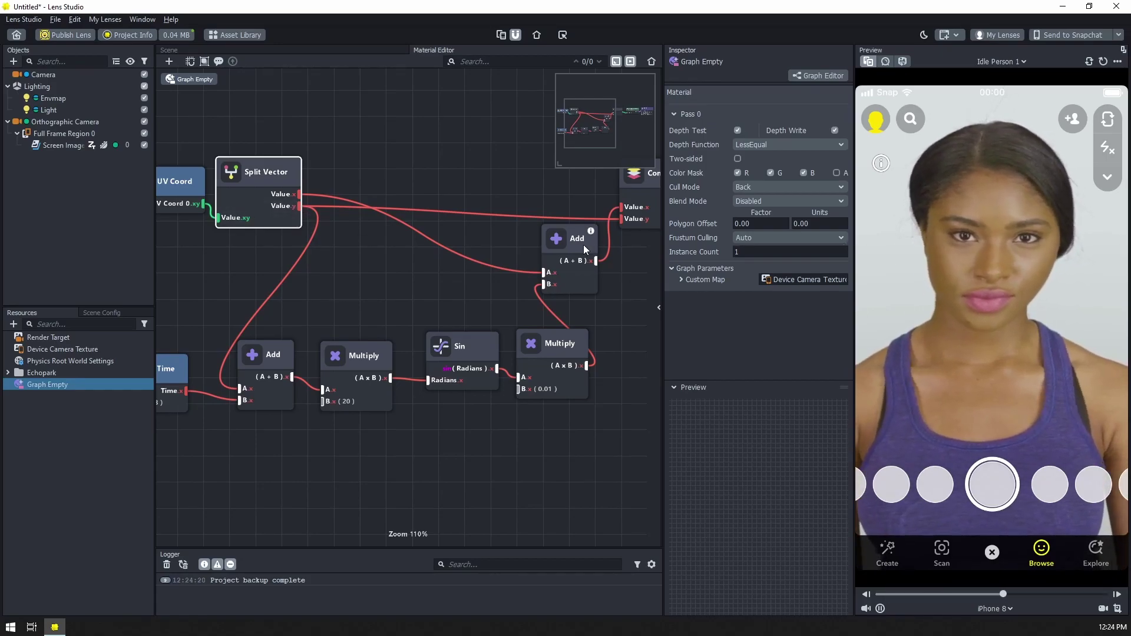
# - Move the Add node feeding the Construct Vector slightly down and review the node chain from Split Vector to Shader
pyautogui.moveTo(565, 242); pyautogui.dragTo(562, 257)
pyautogui.moveTo(300, 206); pyautogui.dragTo(628, 222)
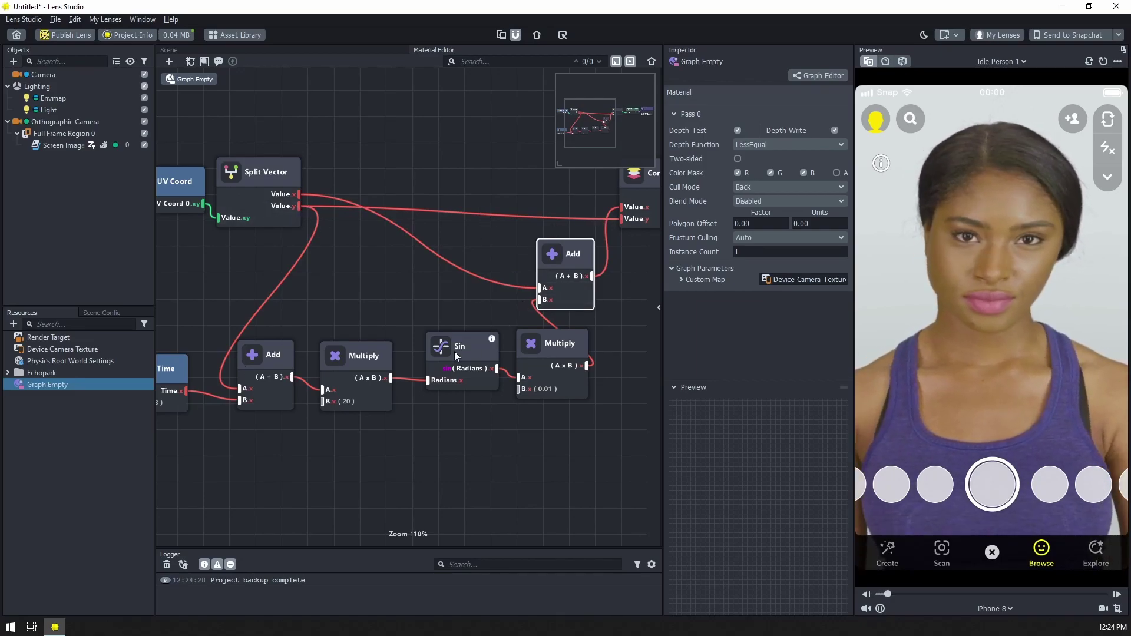
pyautogui.scroll(-5, 458, 382)
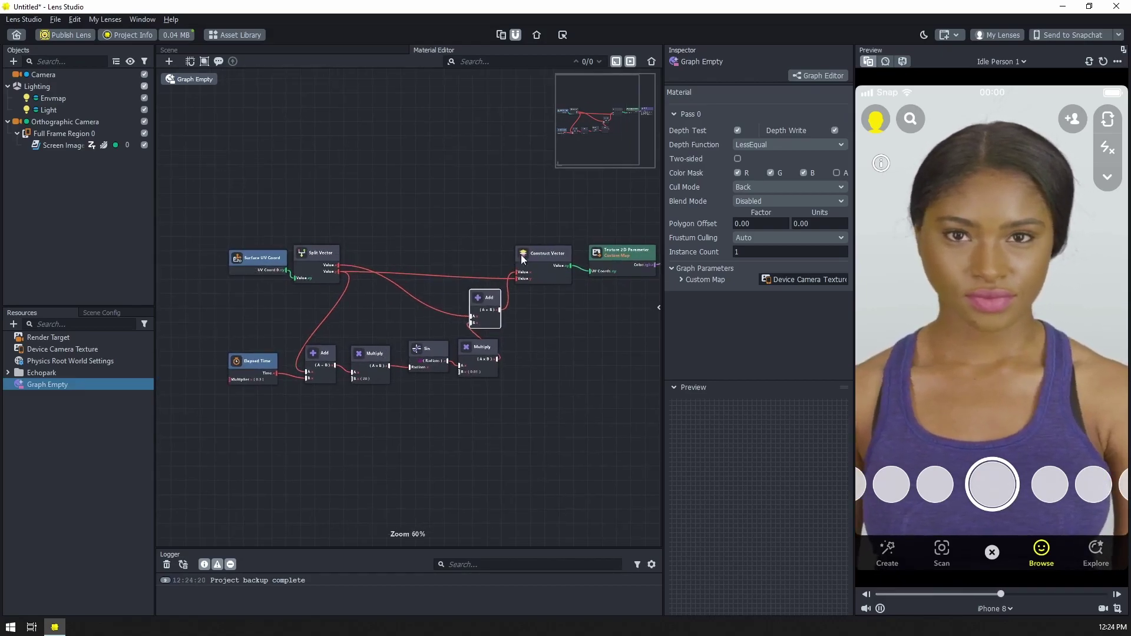
pyautogui.moveTo(615, 337); pyautogui.dragTo(575, 341, button='middle')
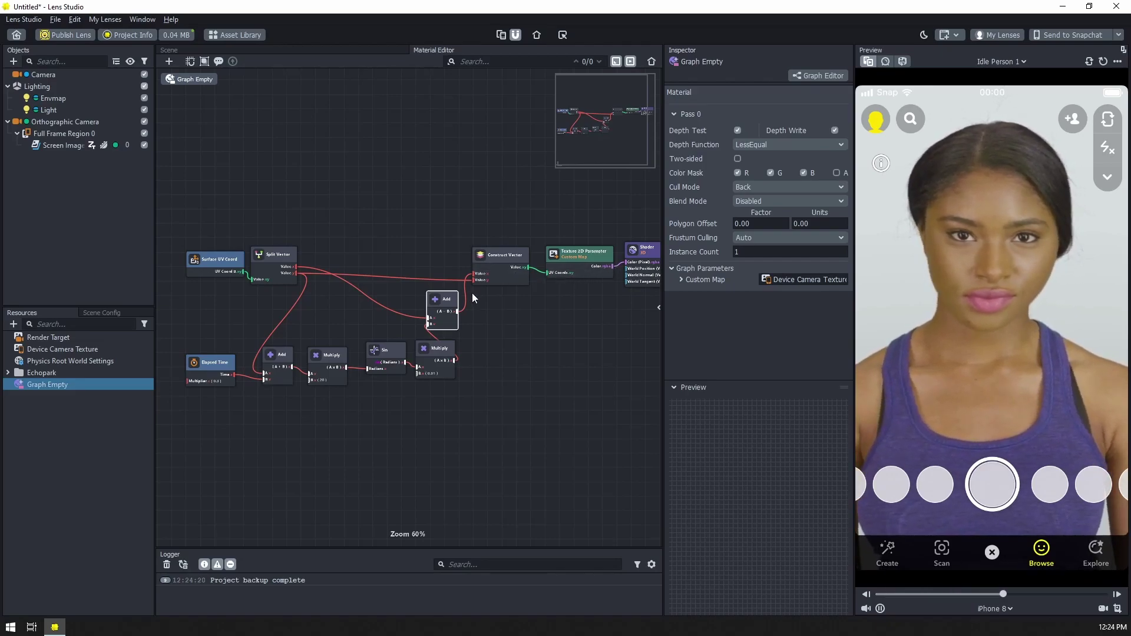
pyautogui.scroll(5, 312, 330)
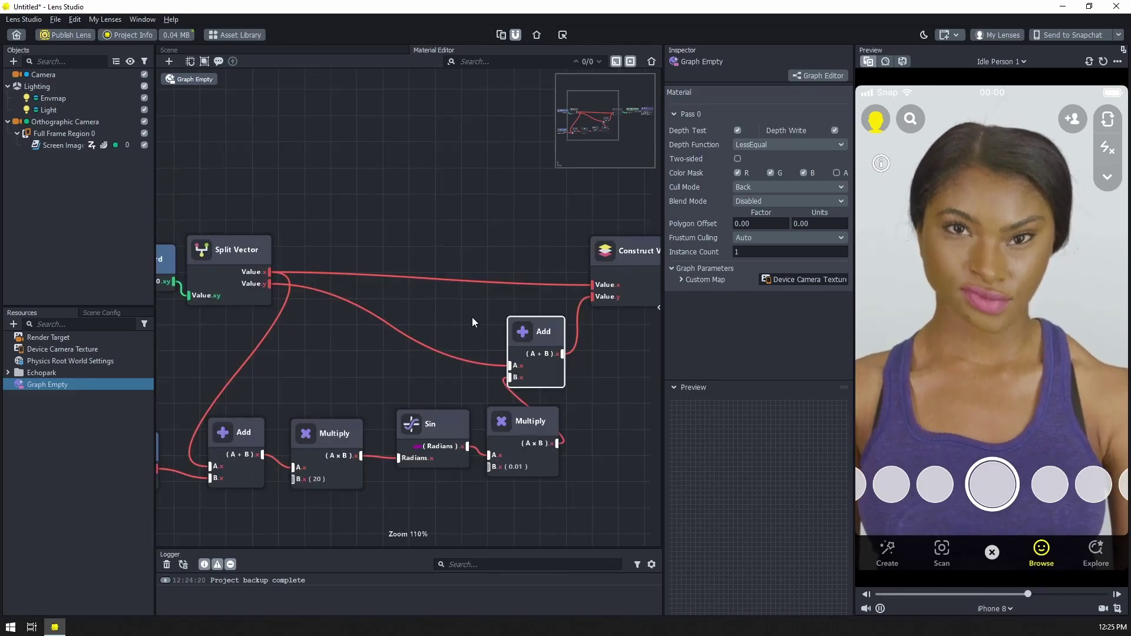